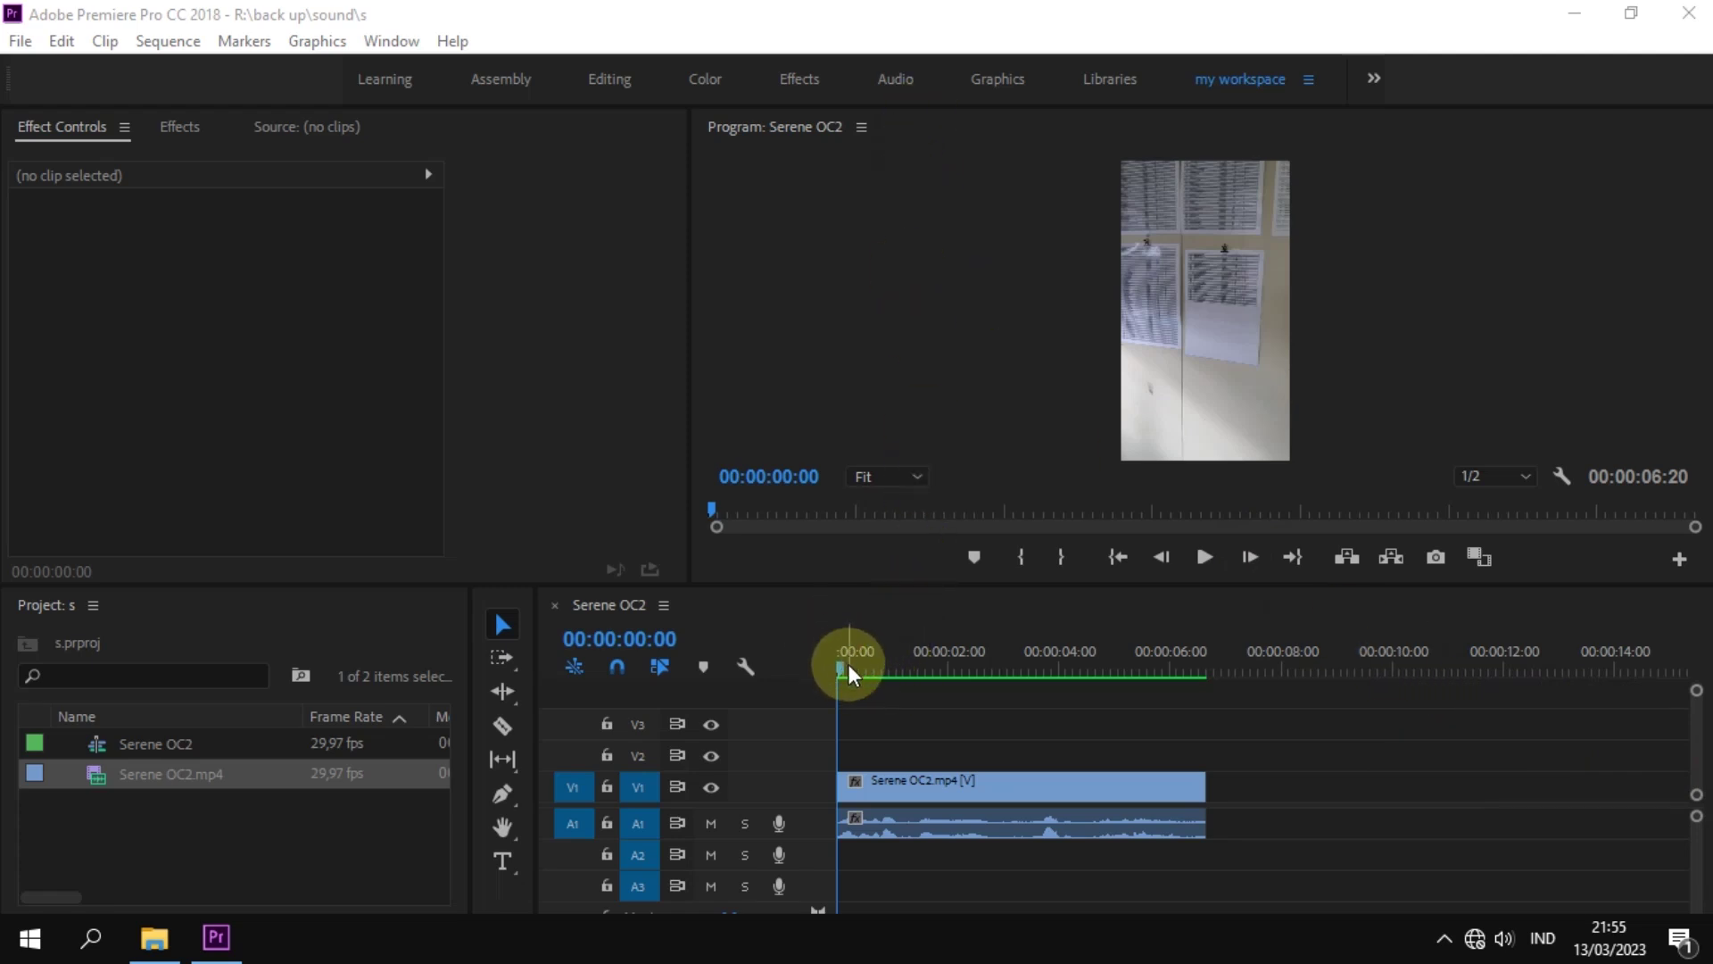
# Return the playhead to 00:00:00:00 and play the Serene OC2 sequence.
pyautogui.click(843, 675)
pyautogui.moveTo(842, 680); pyautogui.dragTo(842, 675)
pyautogui.press('space')
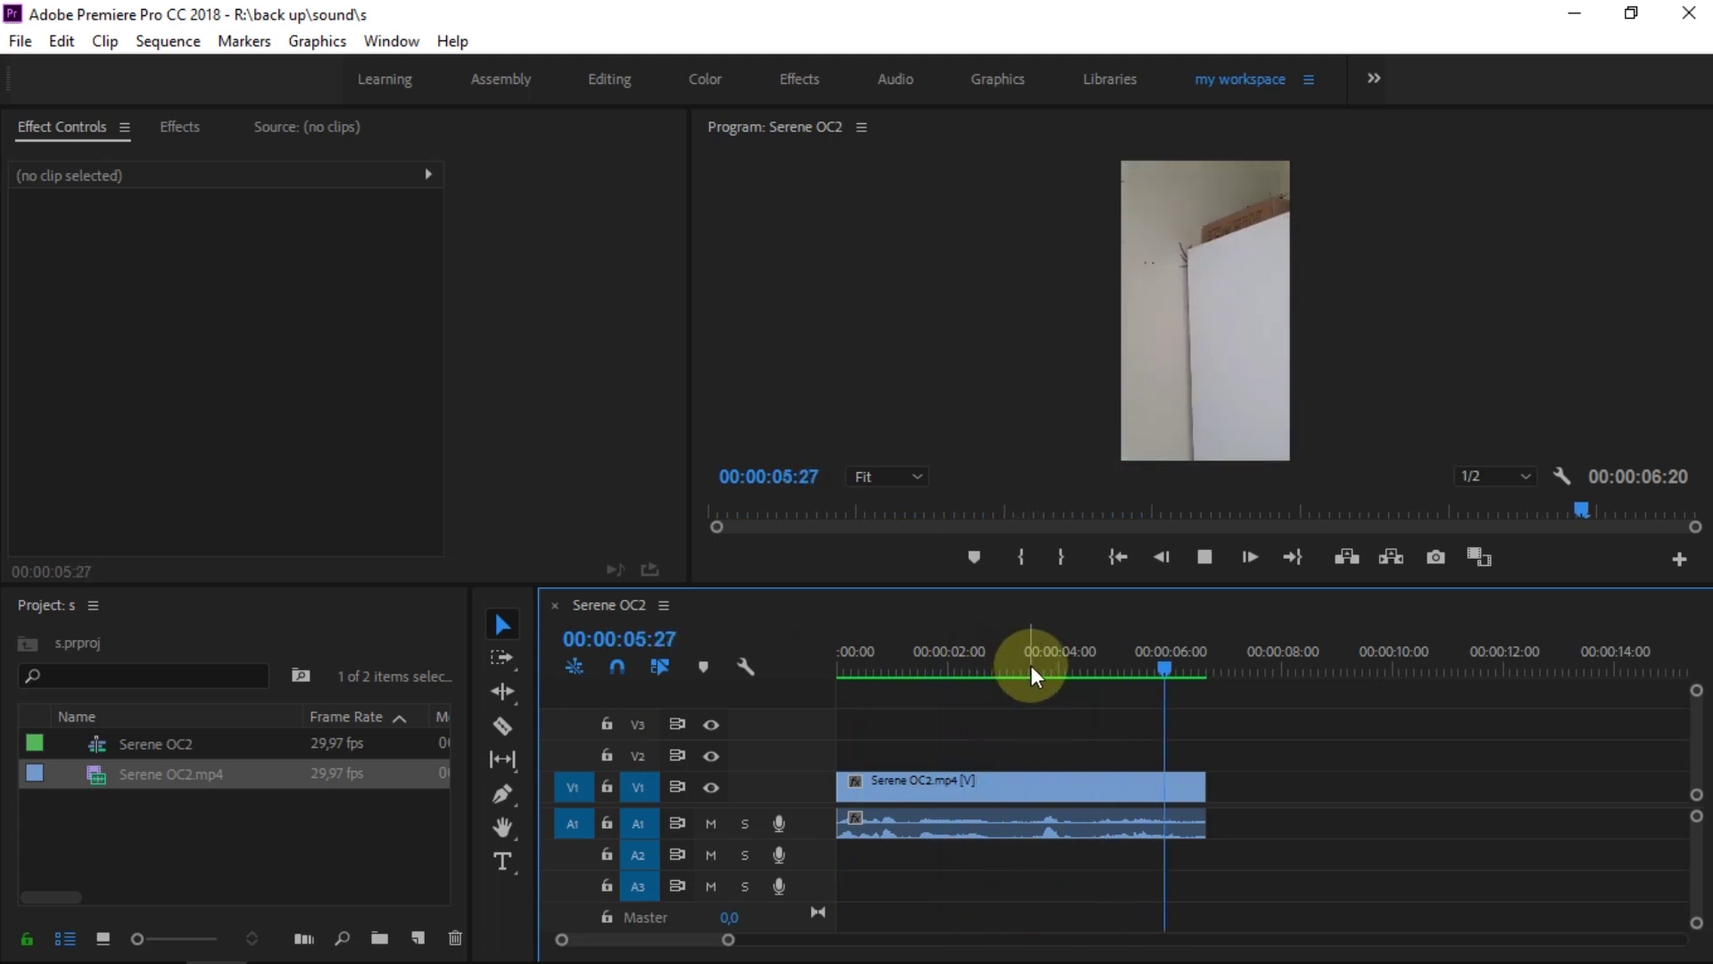
# Cut Serene OC2.mp4 at 00:00:03:14 with Ctrl+K and select the right-hand part.
pyautogui.press('=')
pyautogui.moveTo(1021, 670); pyautogui.dragTo(1201, 687)
pyautogui.hotkey('ctrl', 'k')
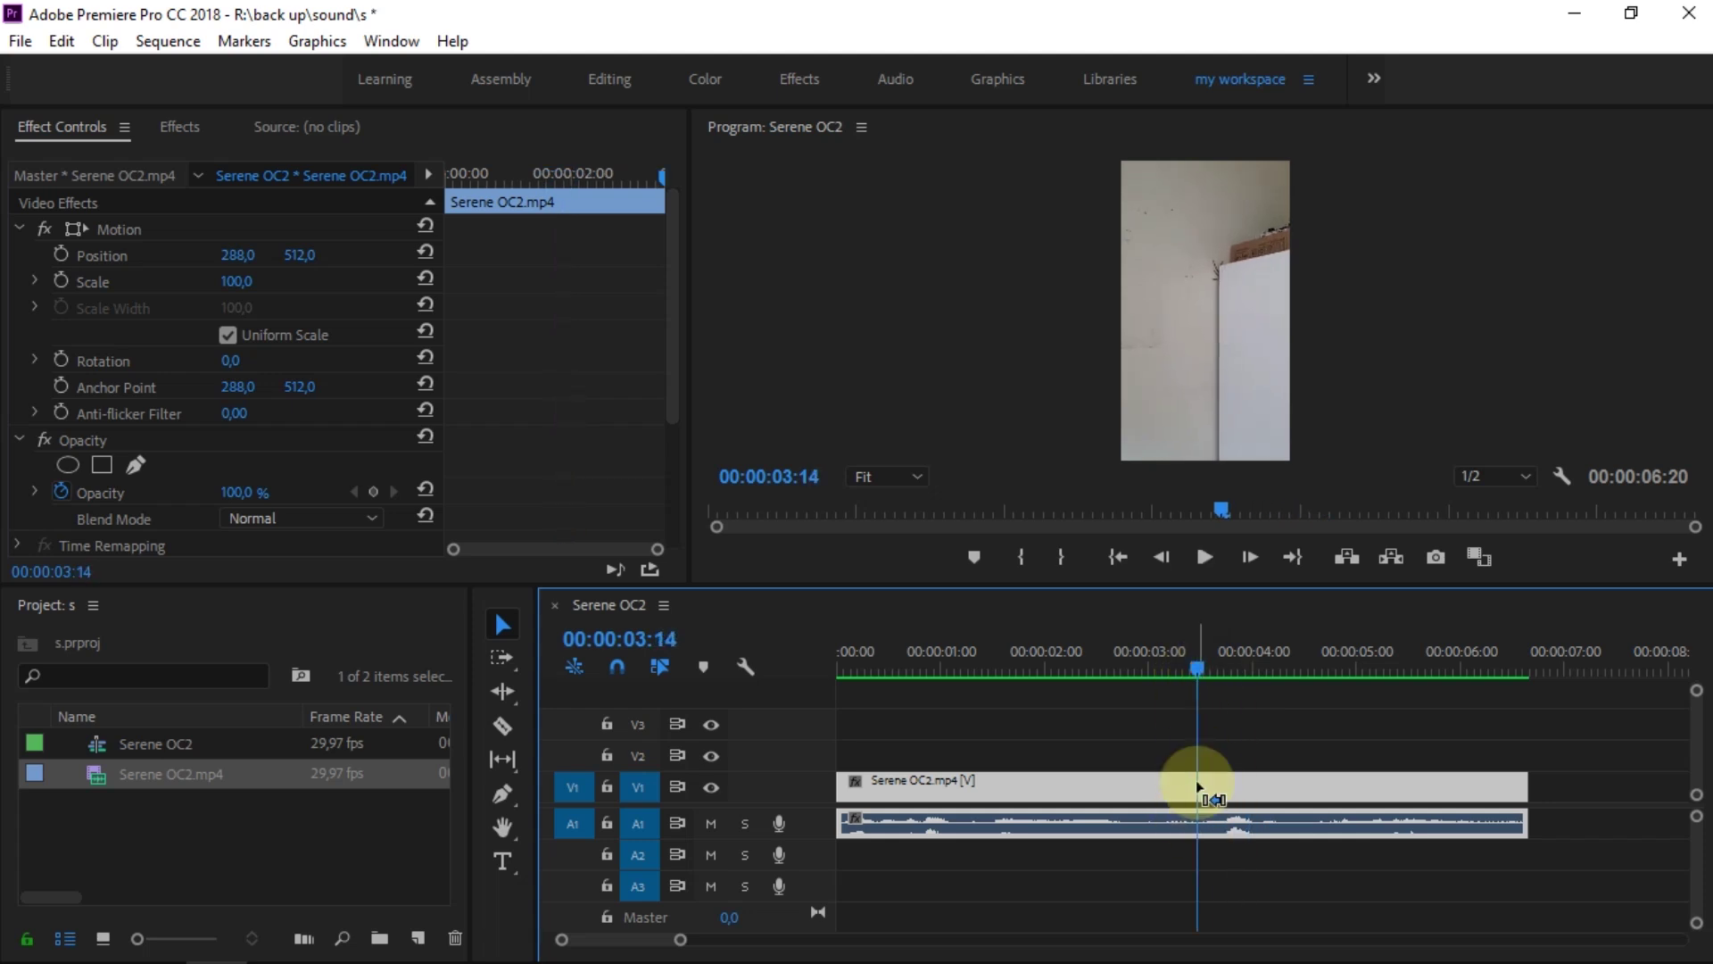
pyautogui.click(1232, 797)
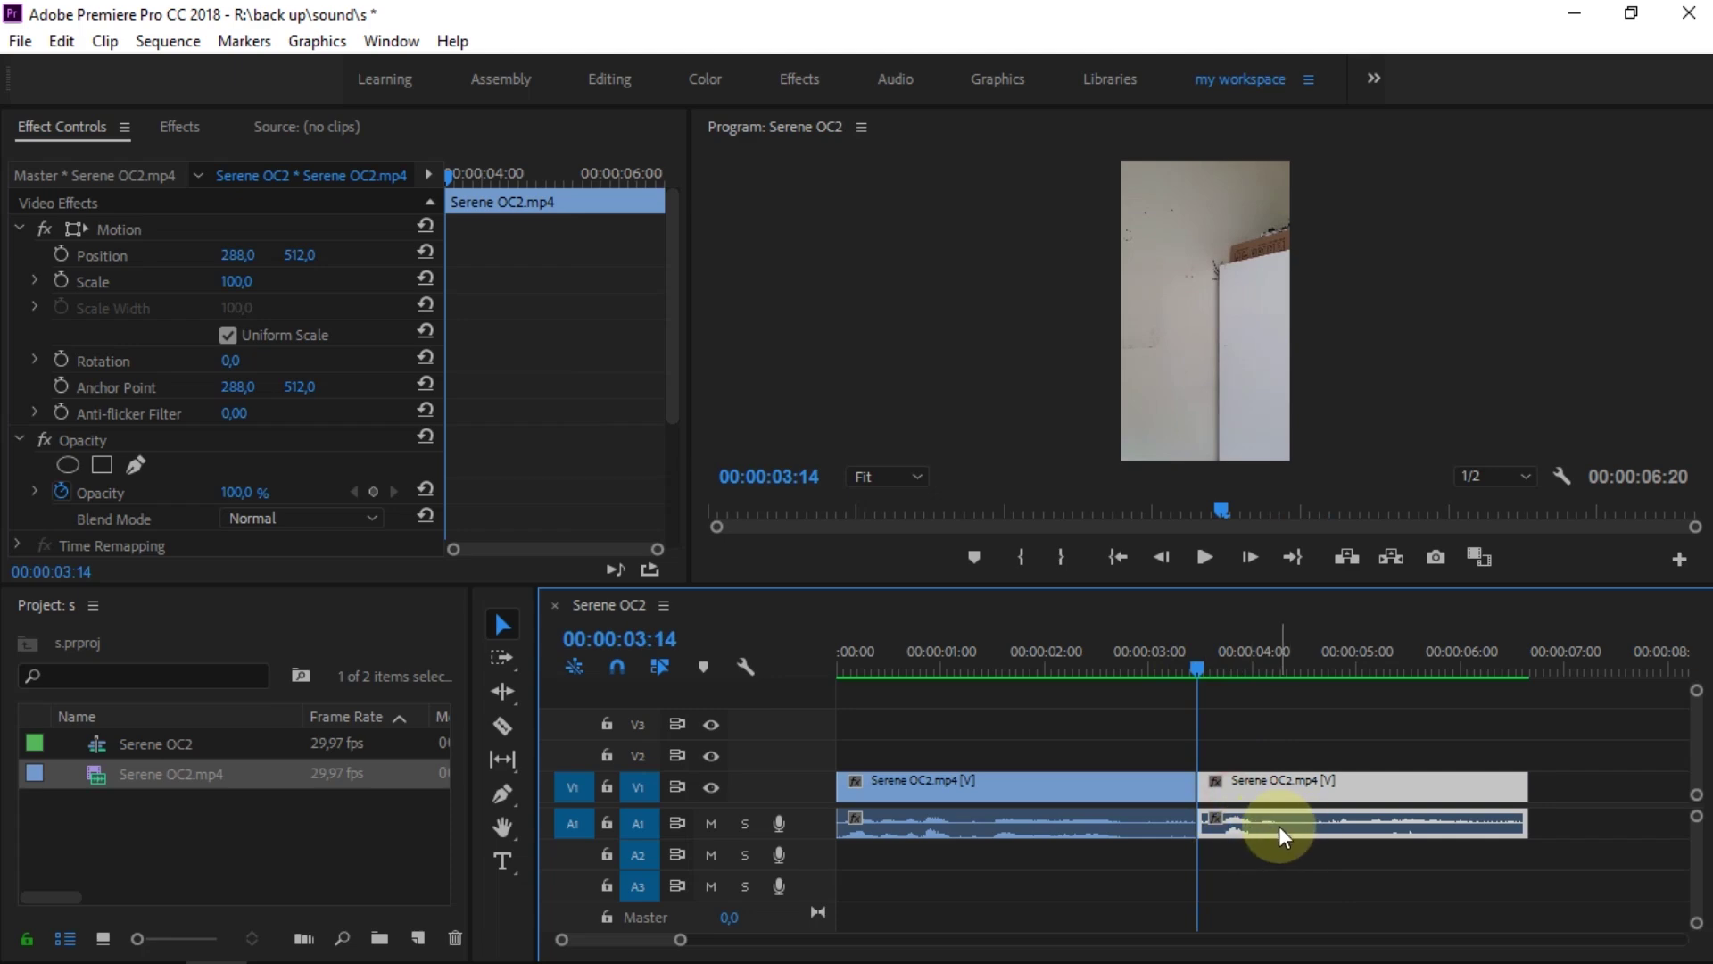
pyautogui.click(89, 127)
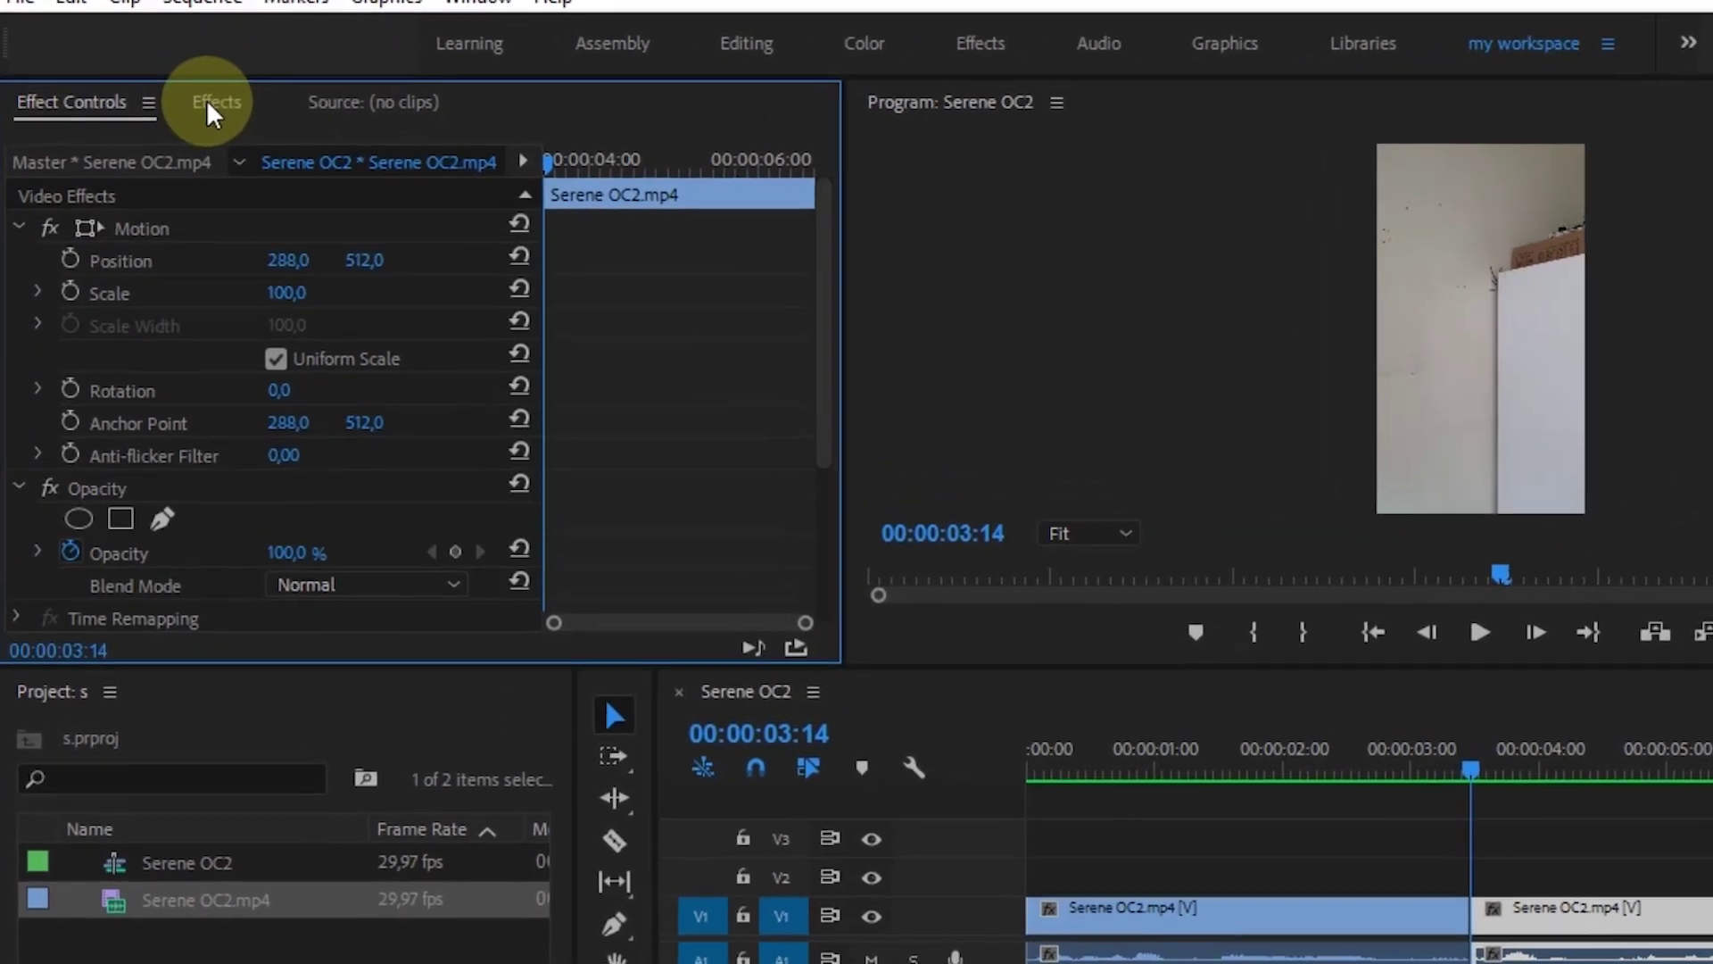
# Drag Studio Reverb from Audio Effects onto the second A1 audio clip.
pyautogui.click(210, 100)
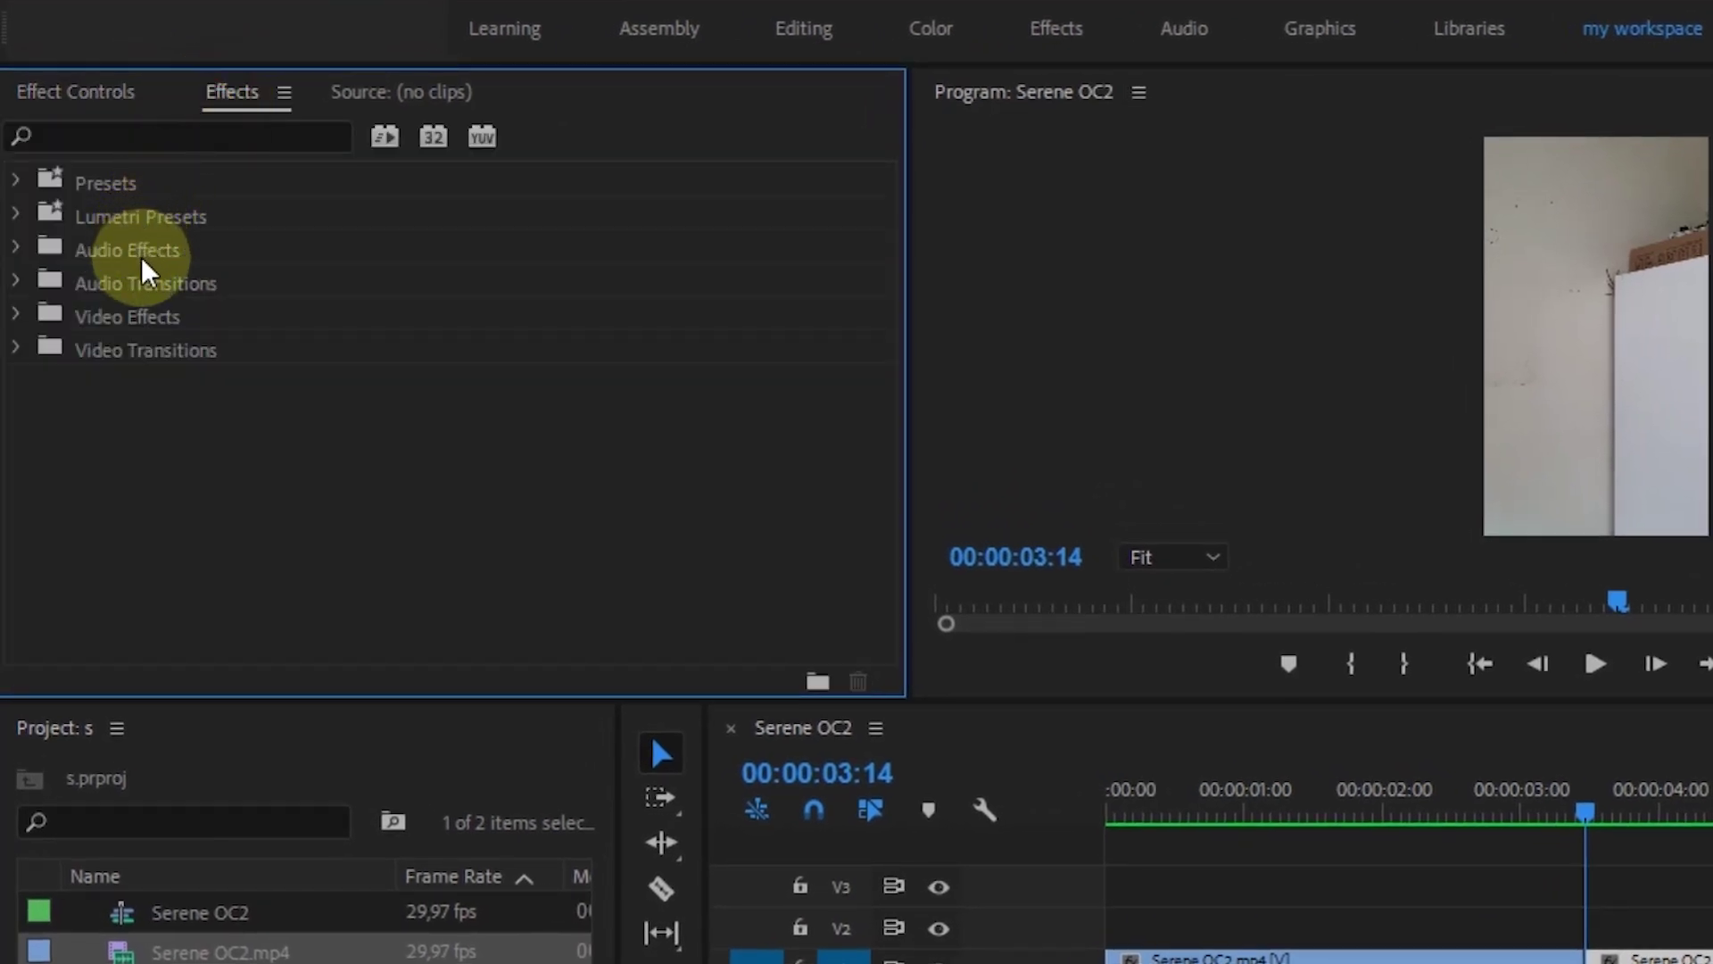
pyautogui.click(150, 249)
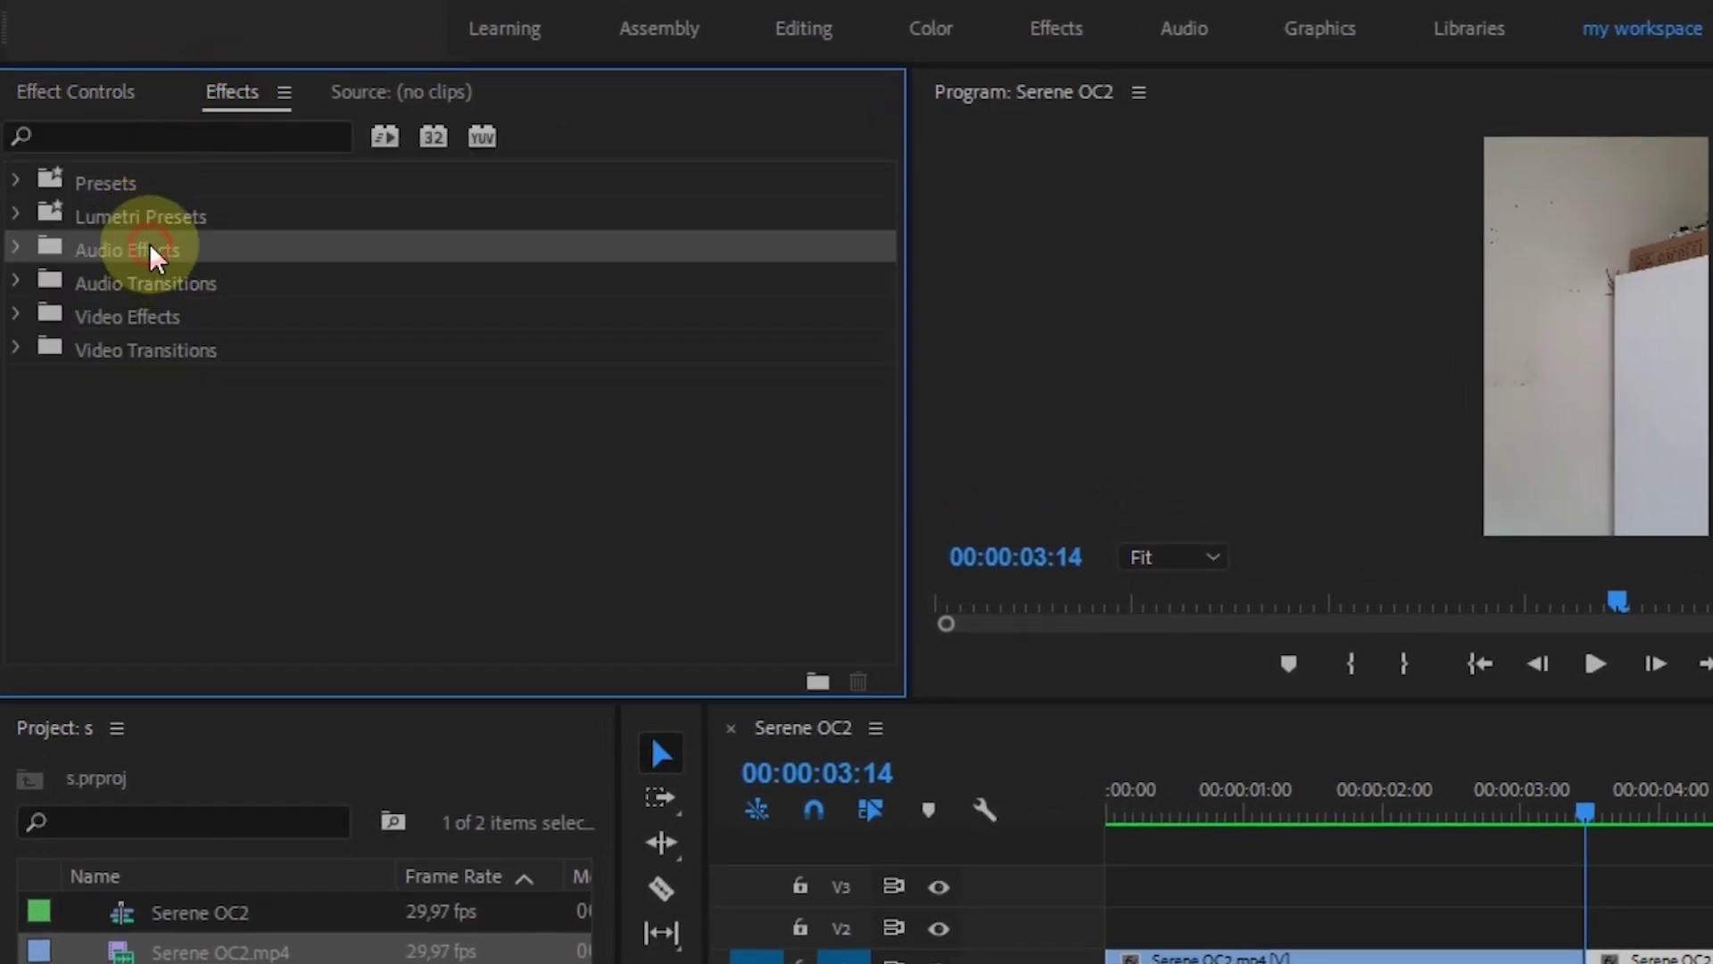
pyautogui.click(18, 249)
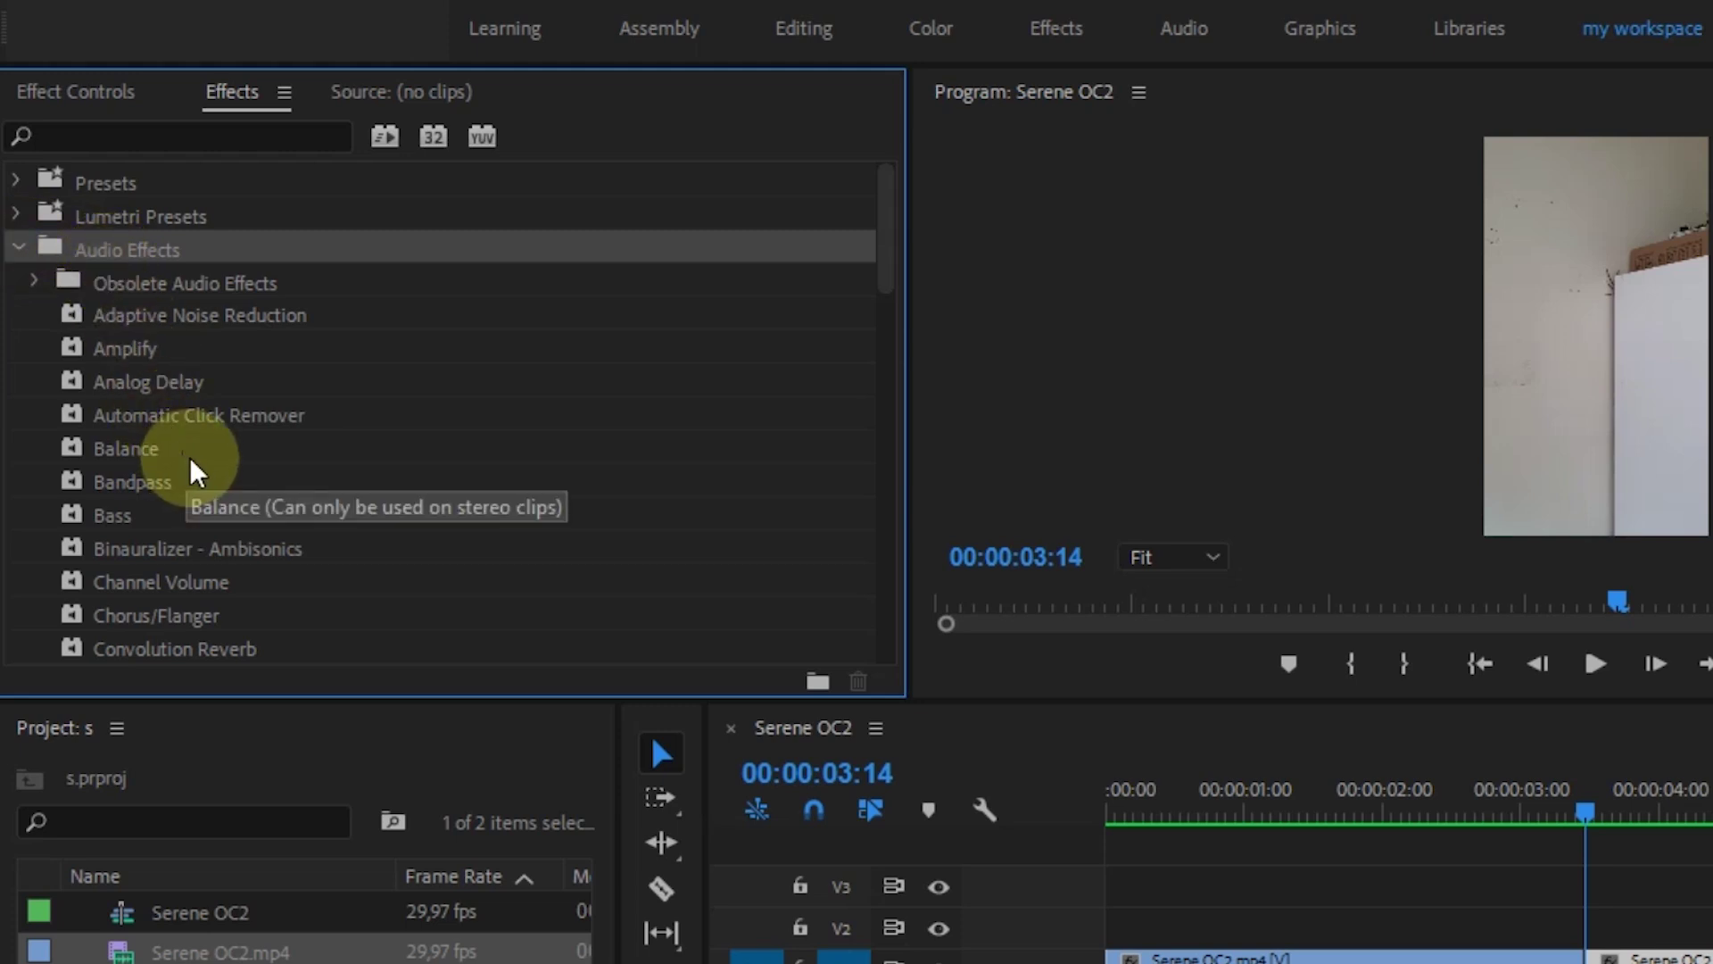
pyautogui.scroll(-5, 189, 457)
pyautogui.scroll(-15, 207, 471)
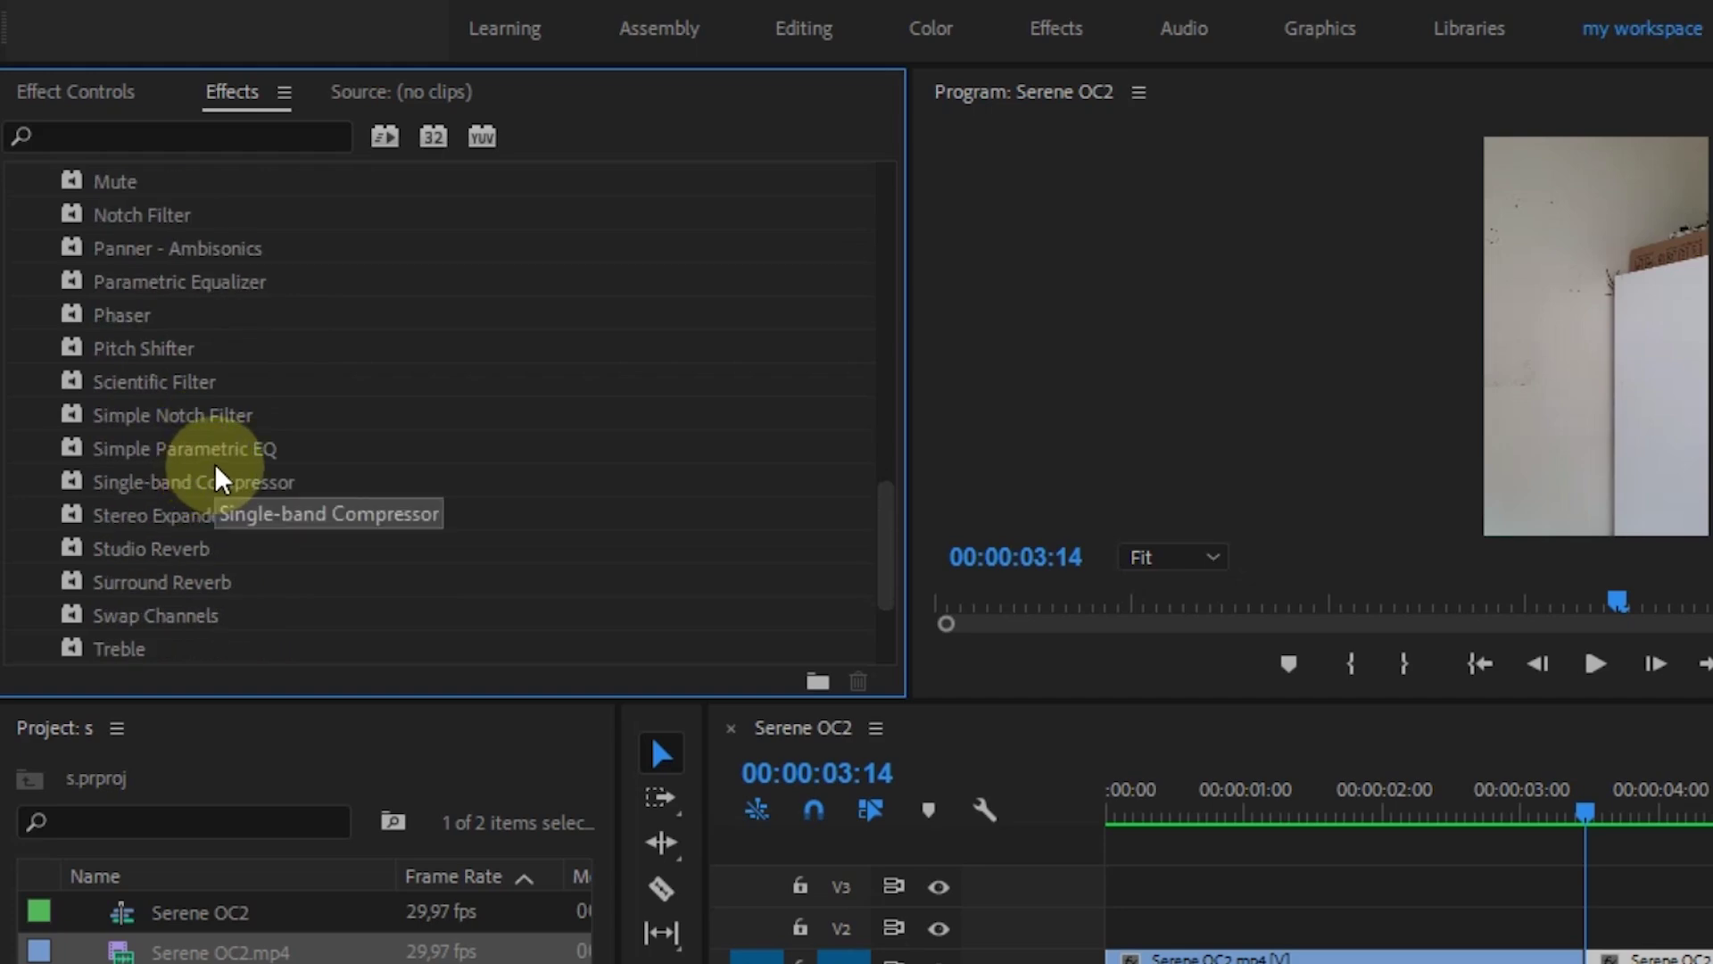
pyautogui.click(145, 548)
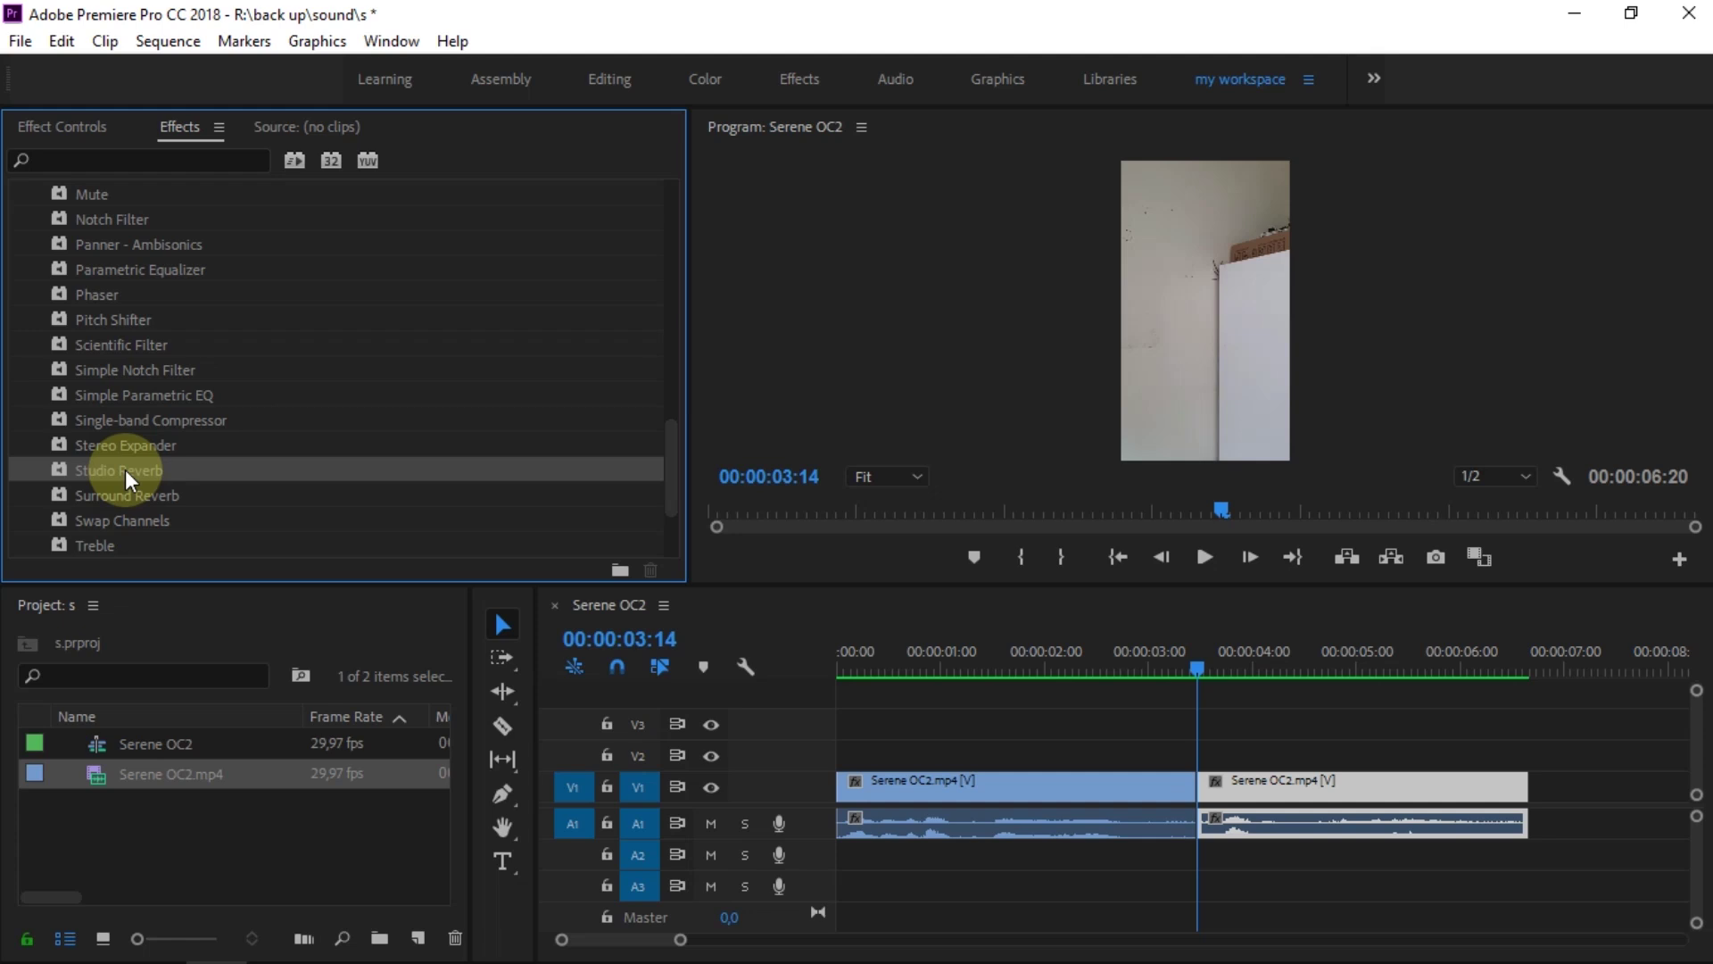
pyautogui.moveTo(125, 471); pyautogui.dragTo(1249, 832)
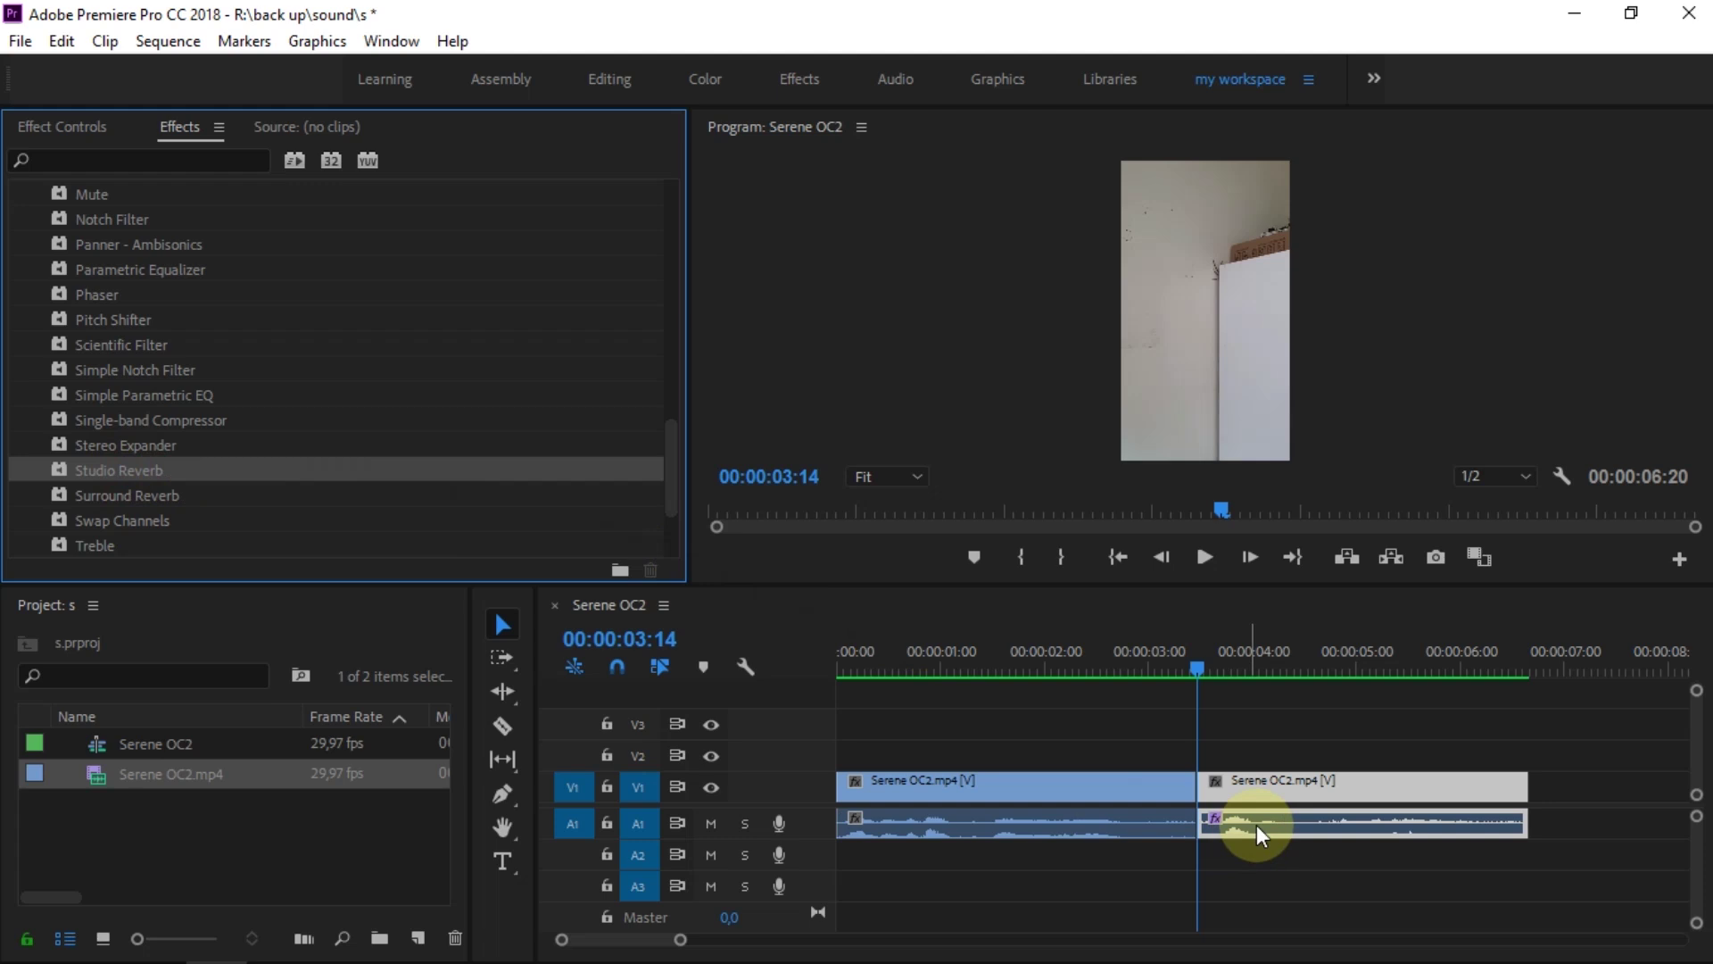
# Open the Studio Reverb's Custom Setup editor from the clip's Effect Controls.
pyautogui.click(66, 130)
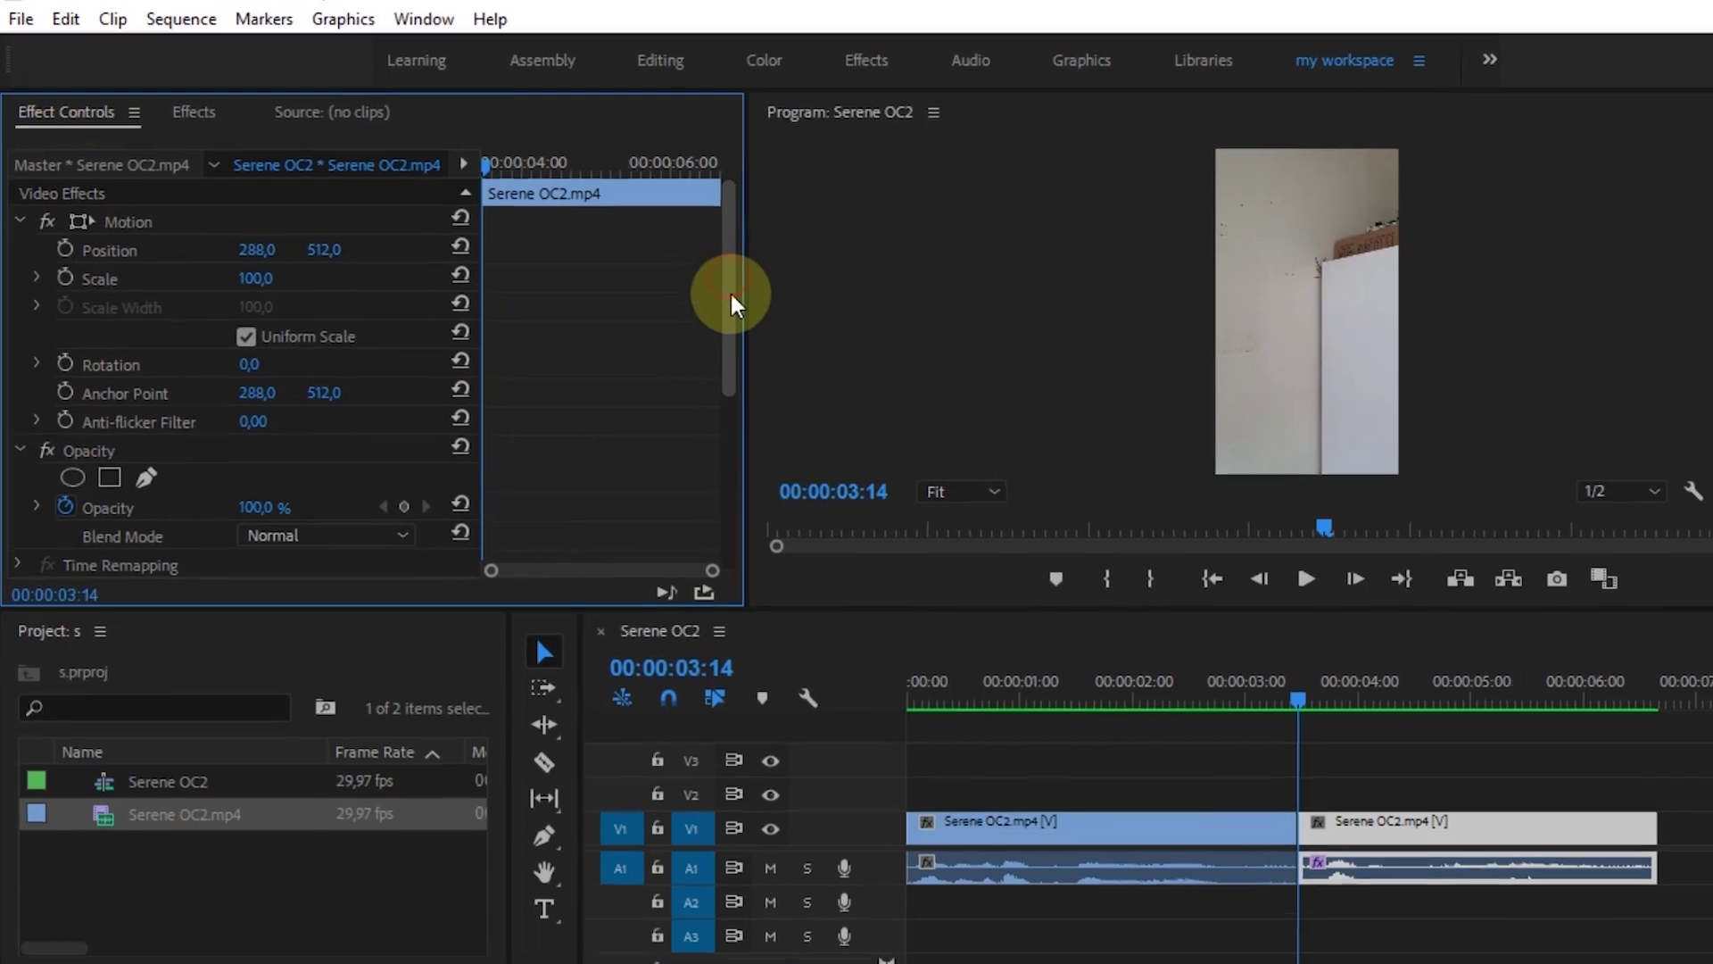
pyautogui.moveTo(671, 288); pyautogui.dragTo(687, 462)
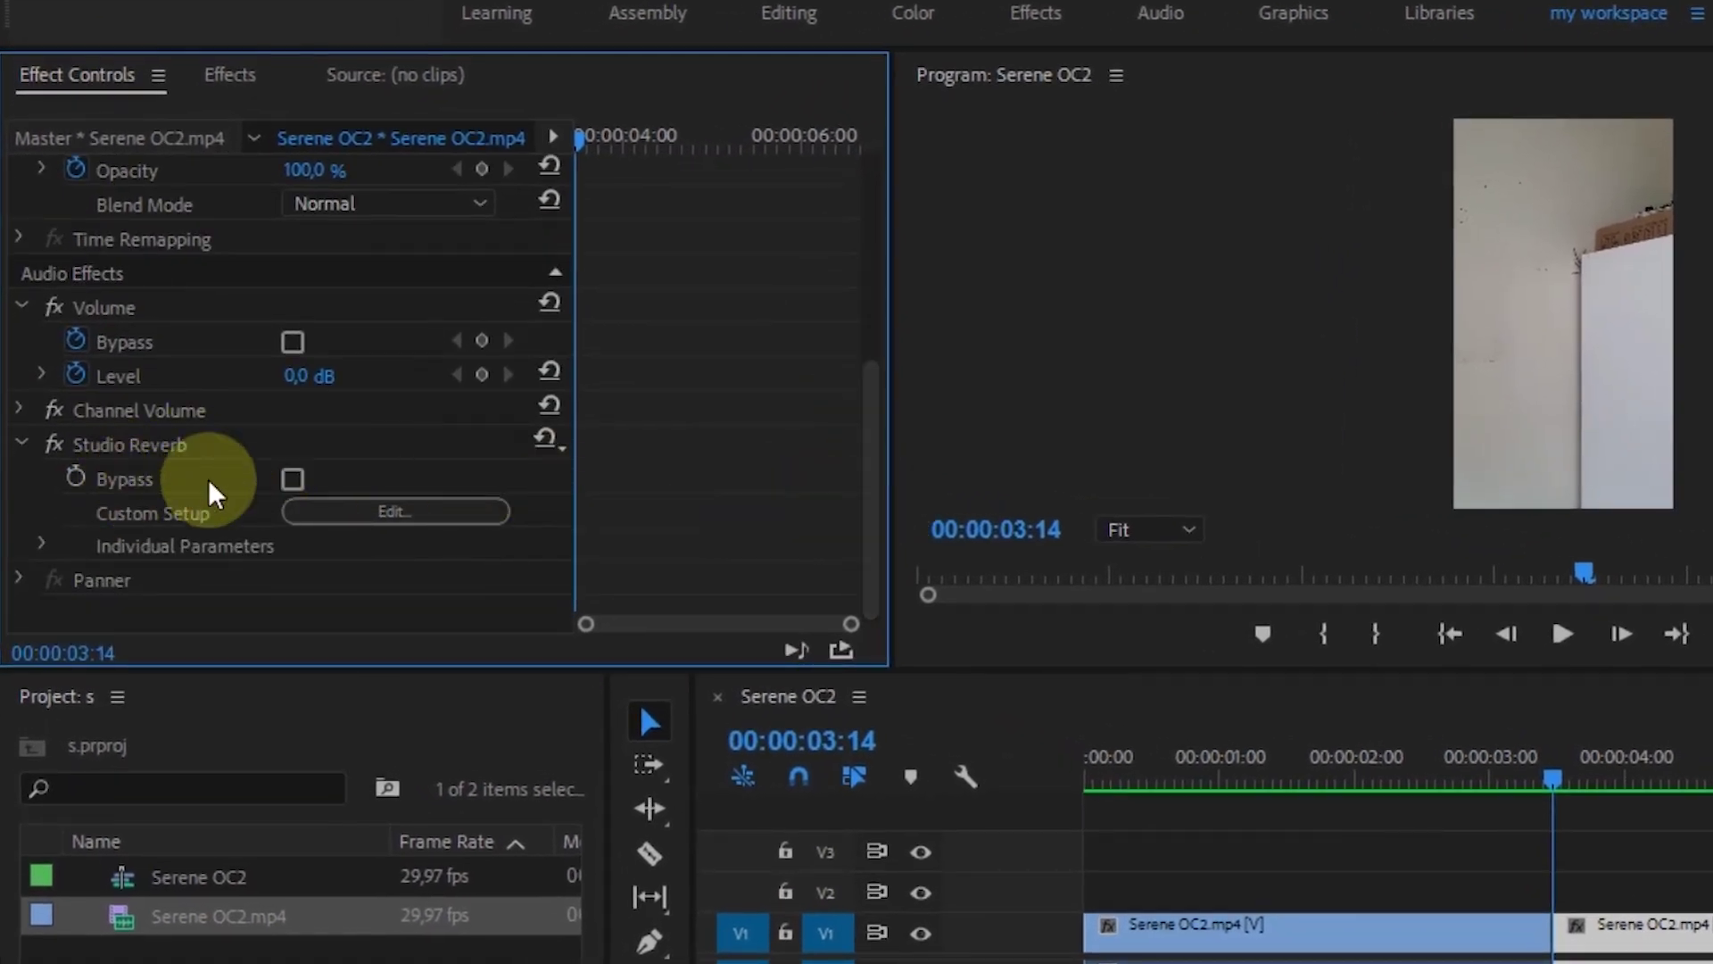
pyautogui.click(132, 444)
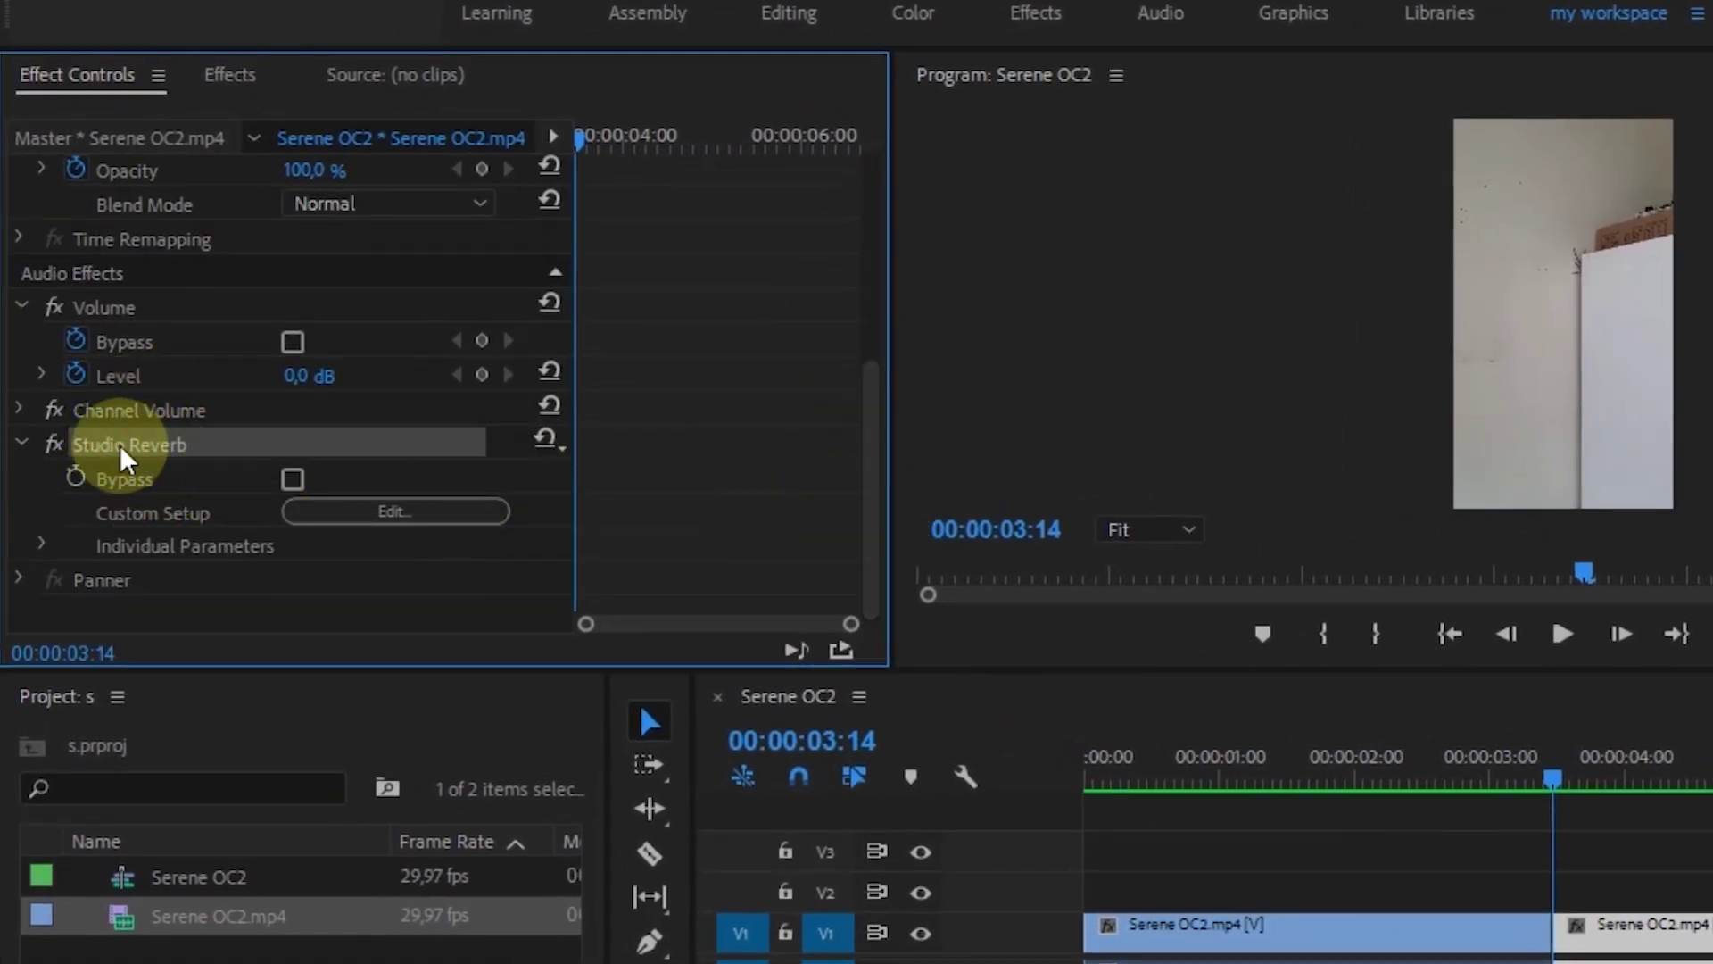
pyautogui.click(382, 510)
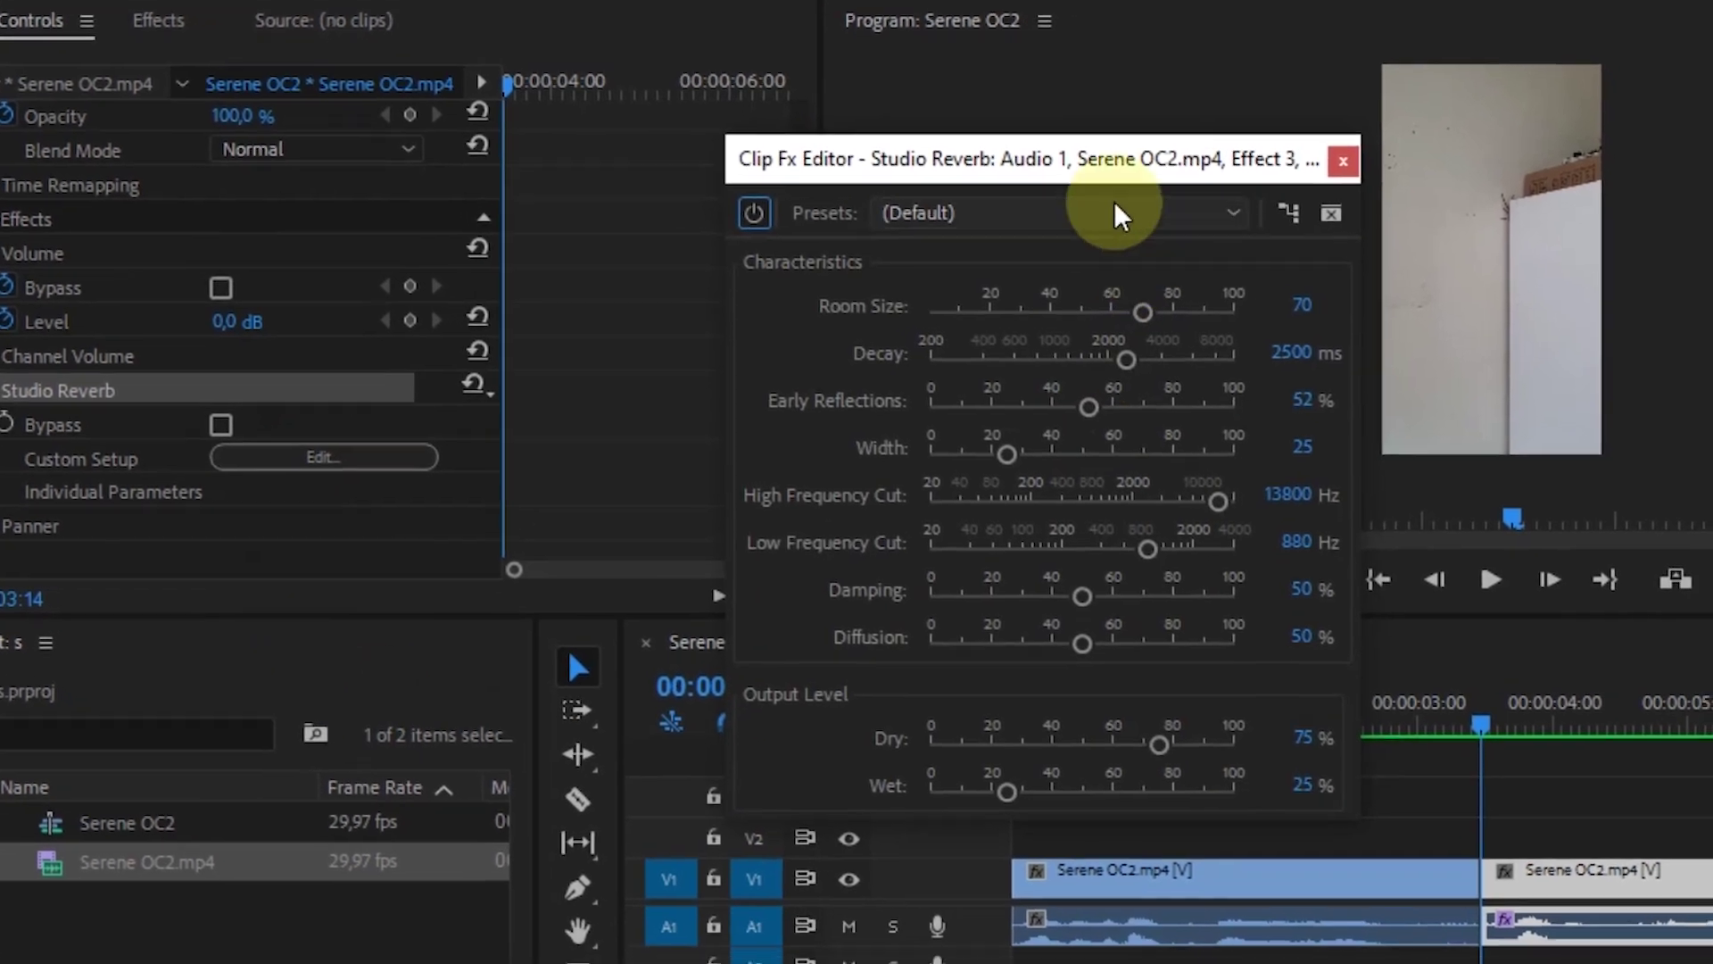
# Move the Clip Fx Editor left, load the Great Hall preset and play to hear it.
pyautogui.moveTo(1077, 159); pyautogui.dragTo(949, 153)
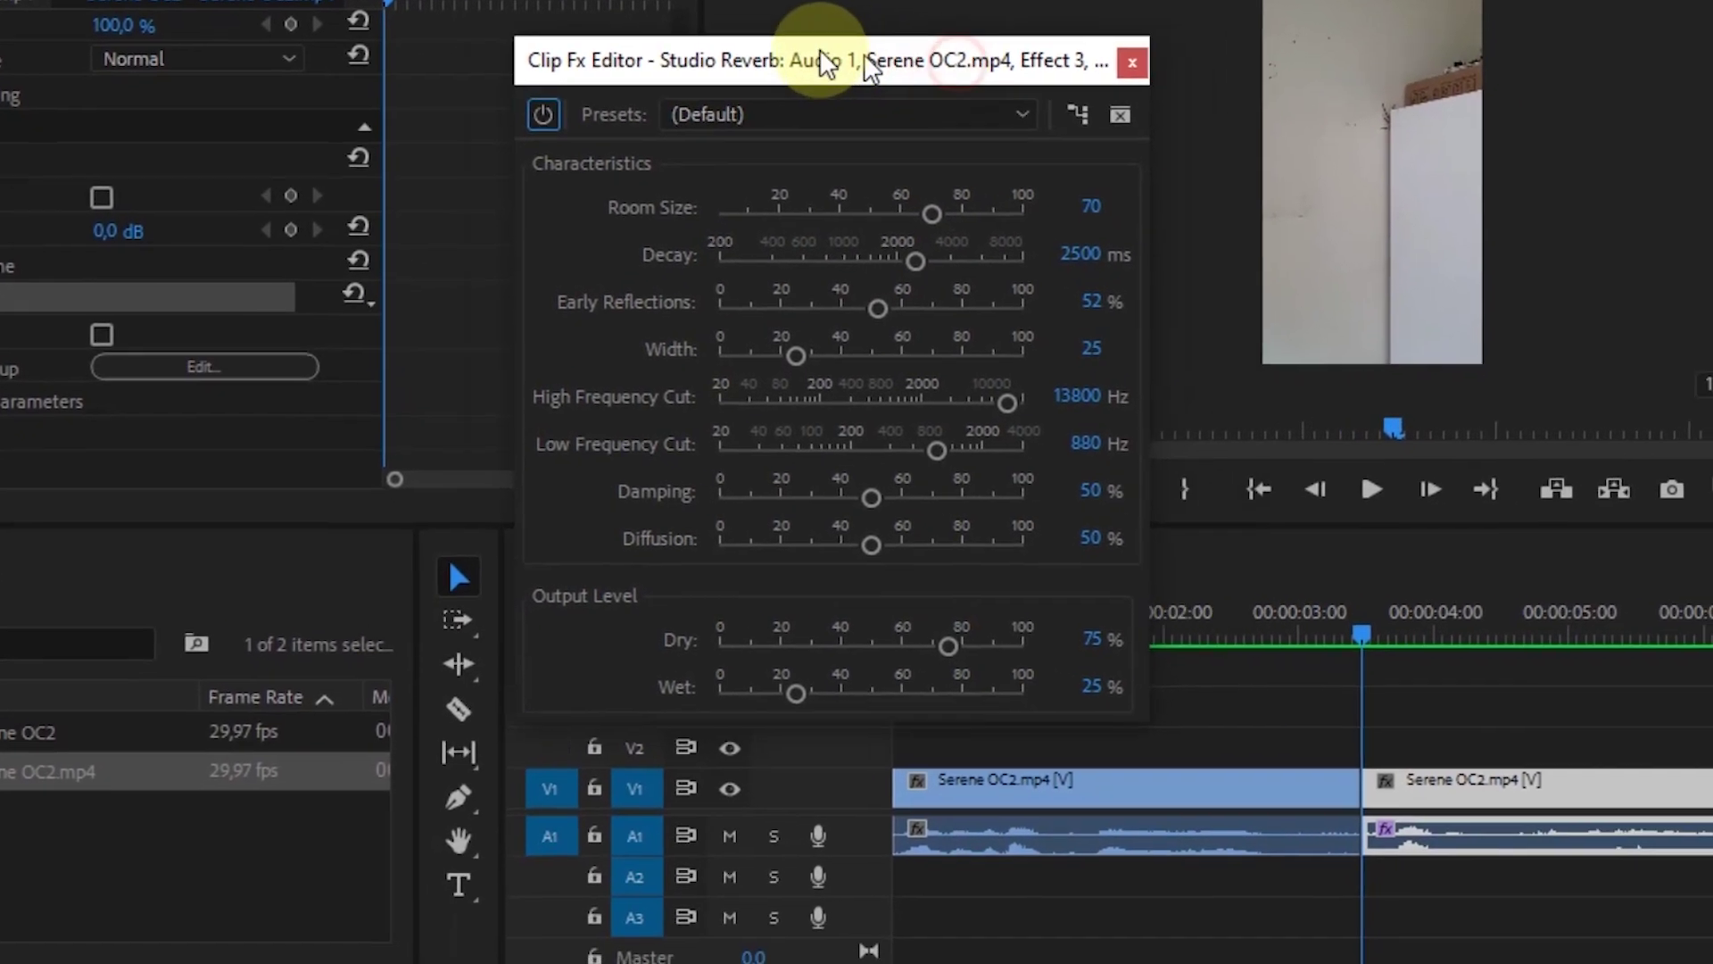
pyautogui.moveTo(864, 56); pyautogui.dragTo(420, 184)
pyautogui.moveTo(349, 131); pyautogui.dragTo(388, 138)
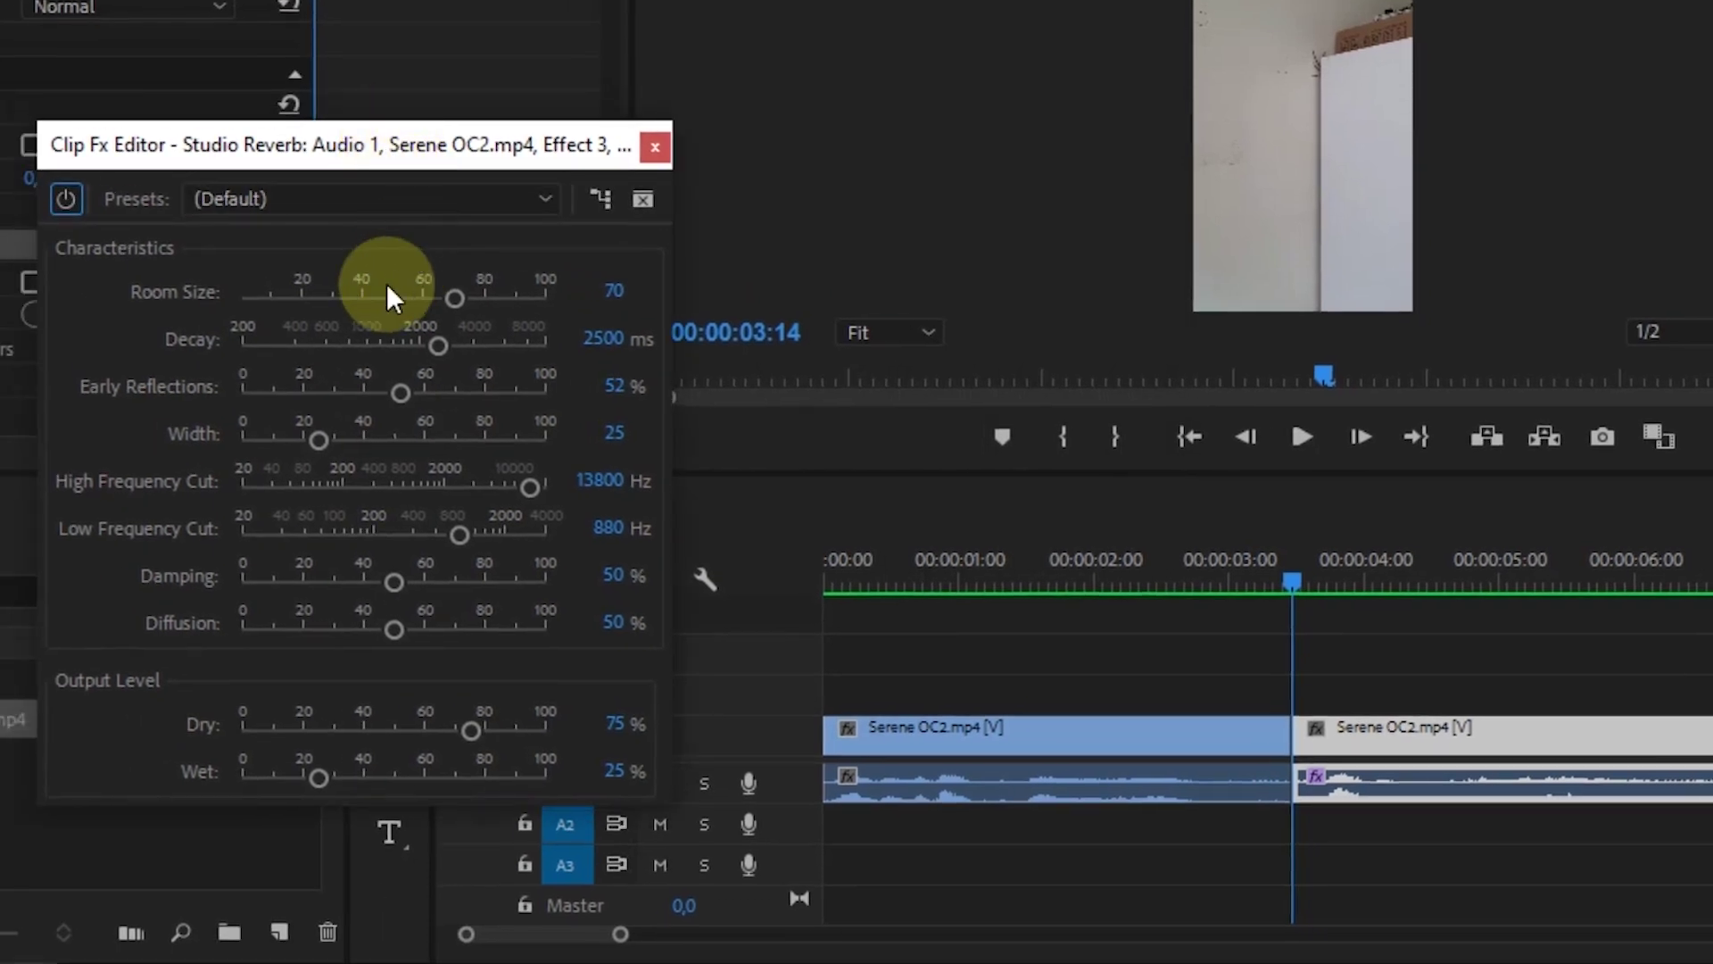
pyautogui.click(278, 202)
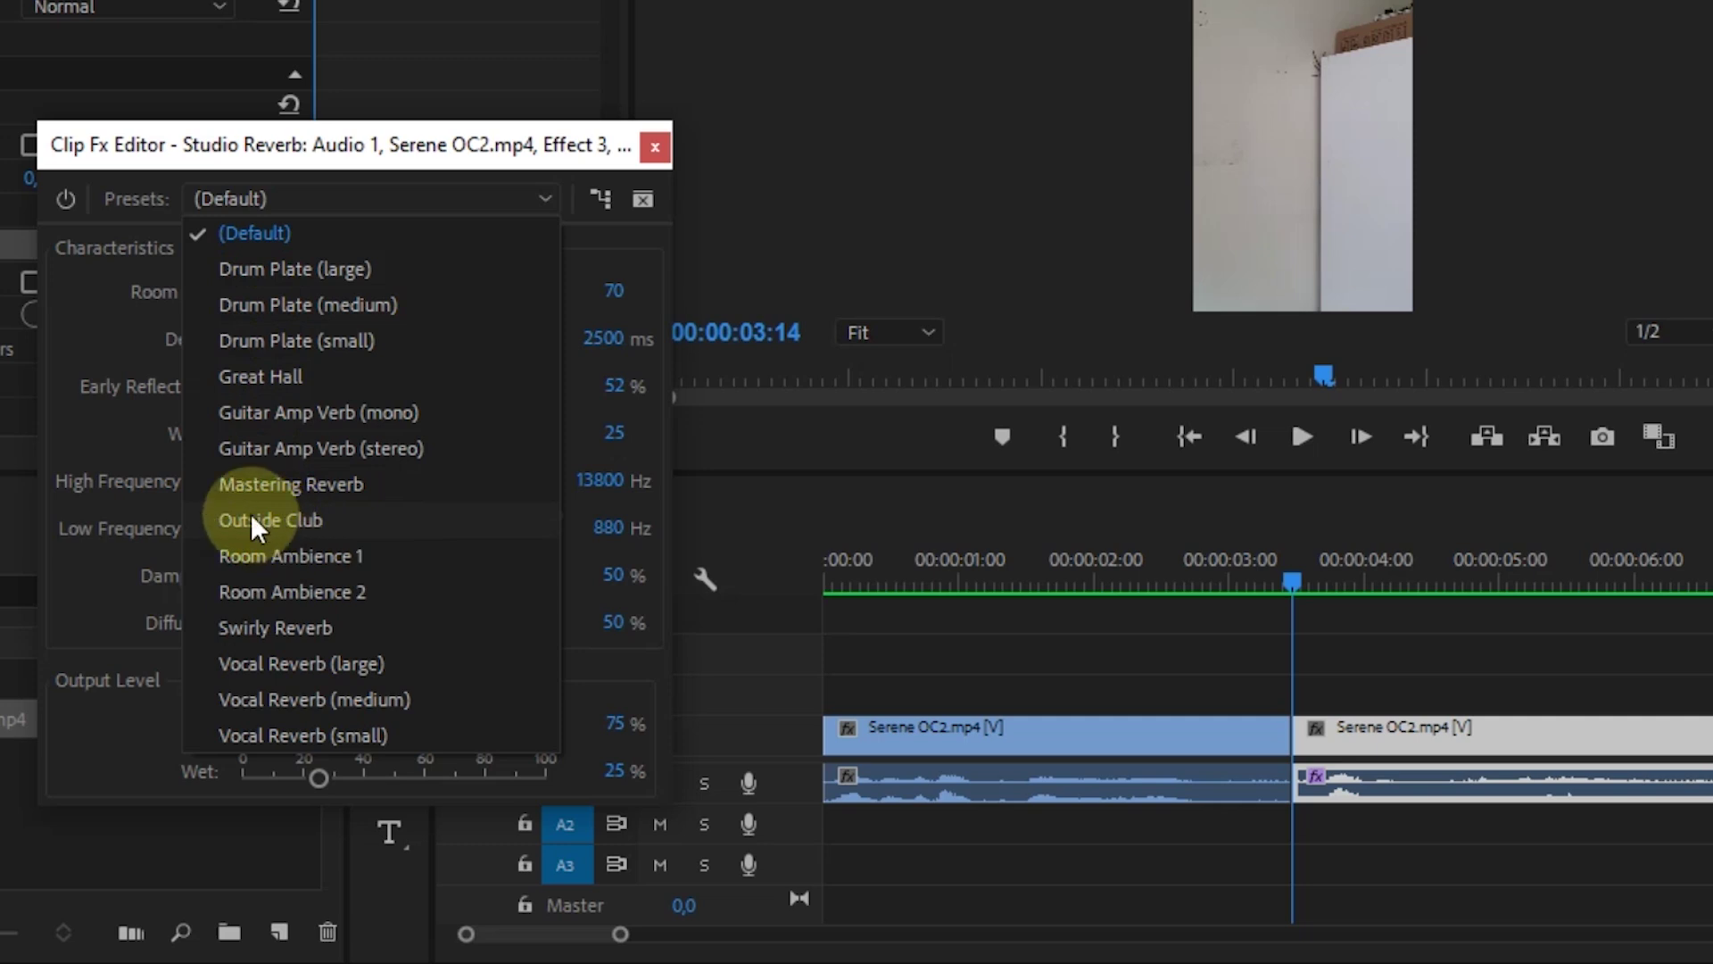
pyautogui.click(251, 376)
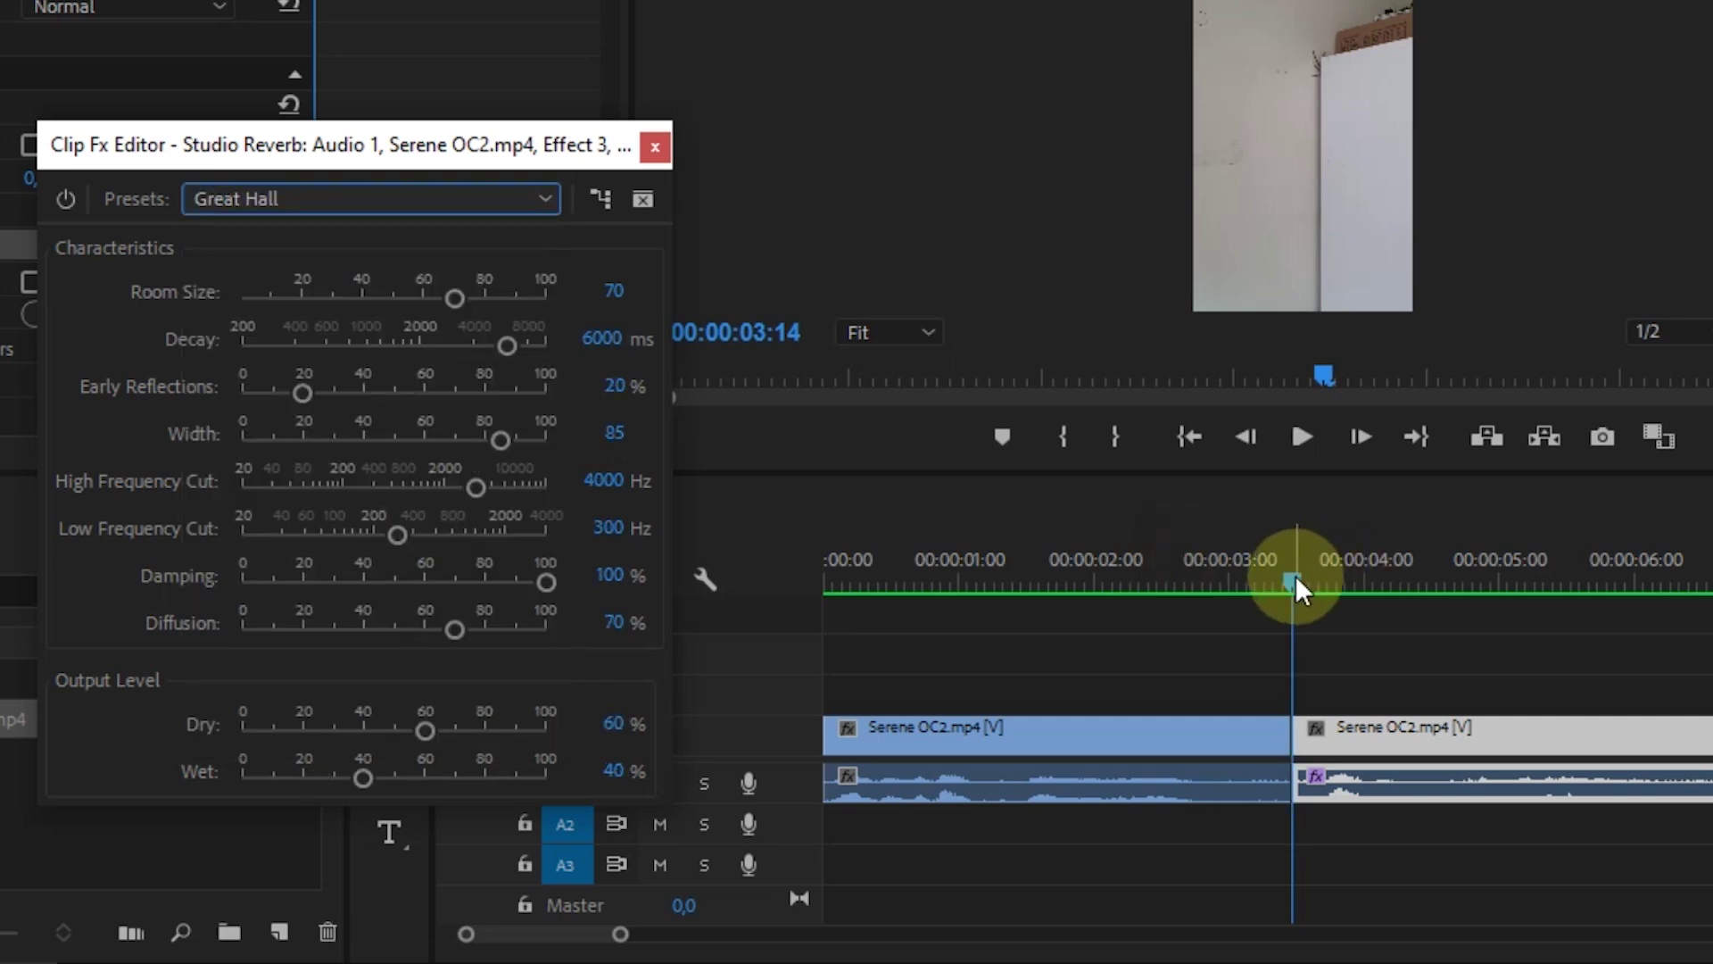
pyautogui.press('space')
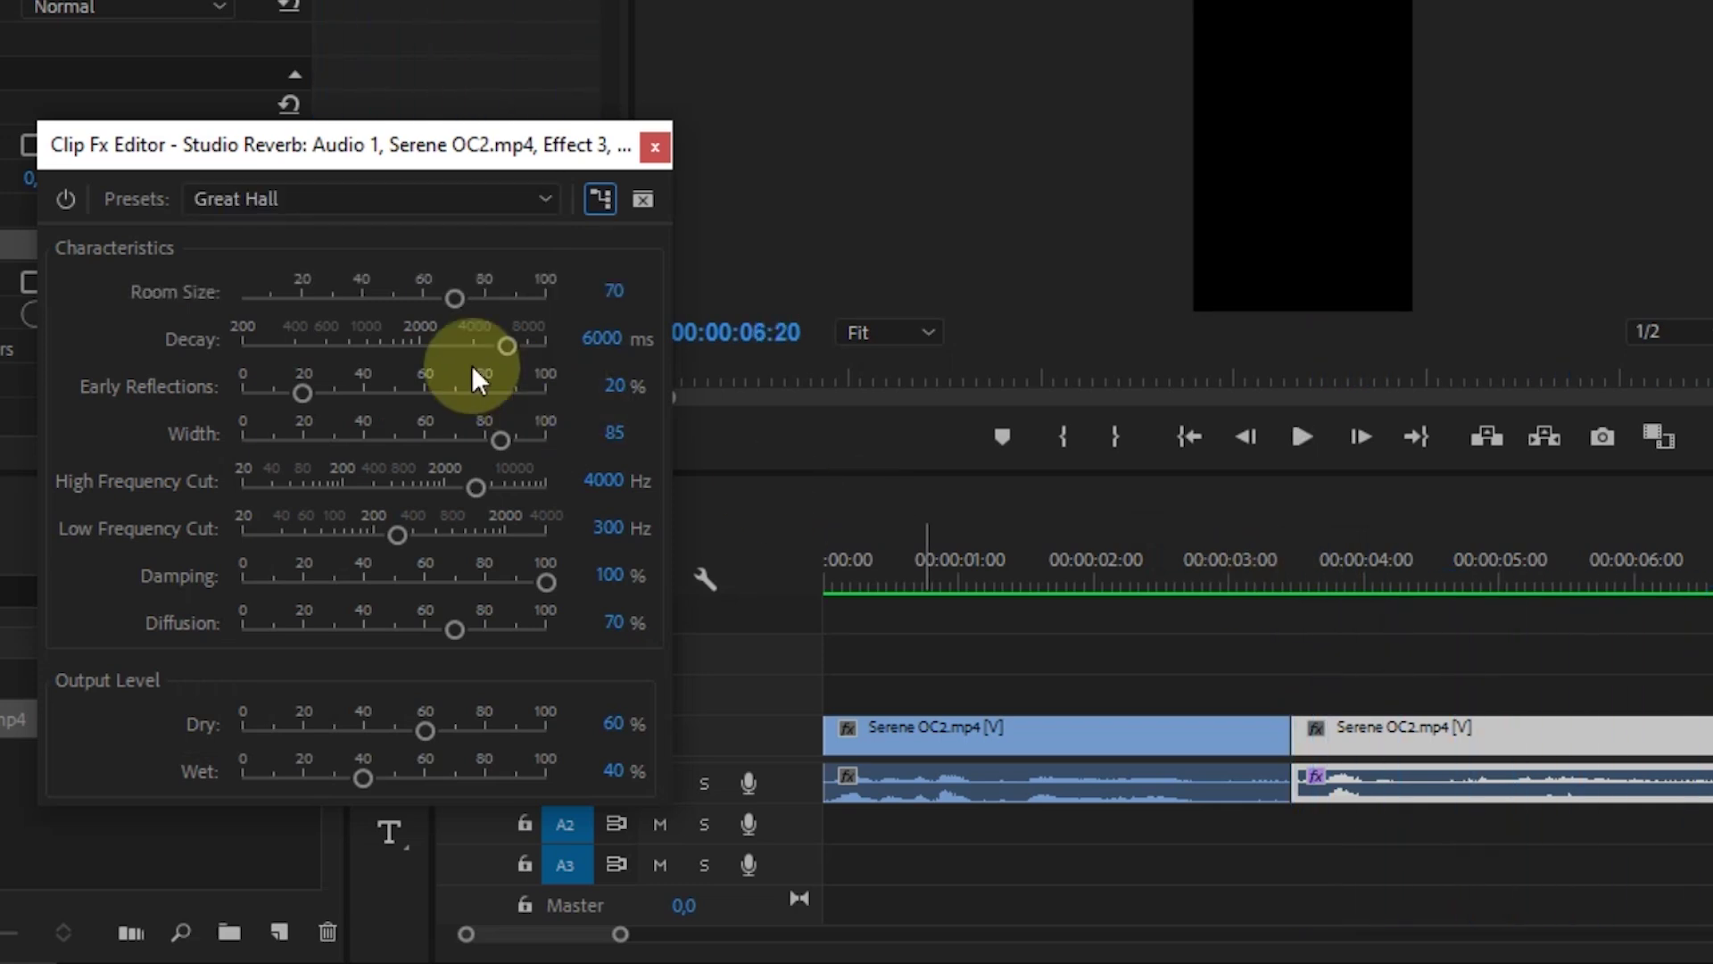
# Reset the reverb to (Default), set Room Size 100 and Decay 9000 ms, then preview.
pyautogui.click(357, 205)
pyautogui.click(308, 235)
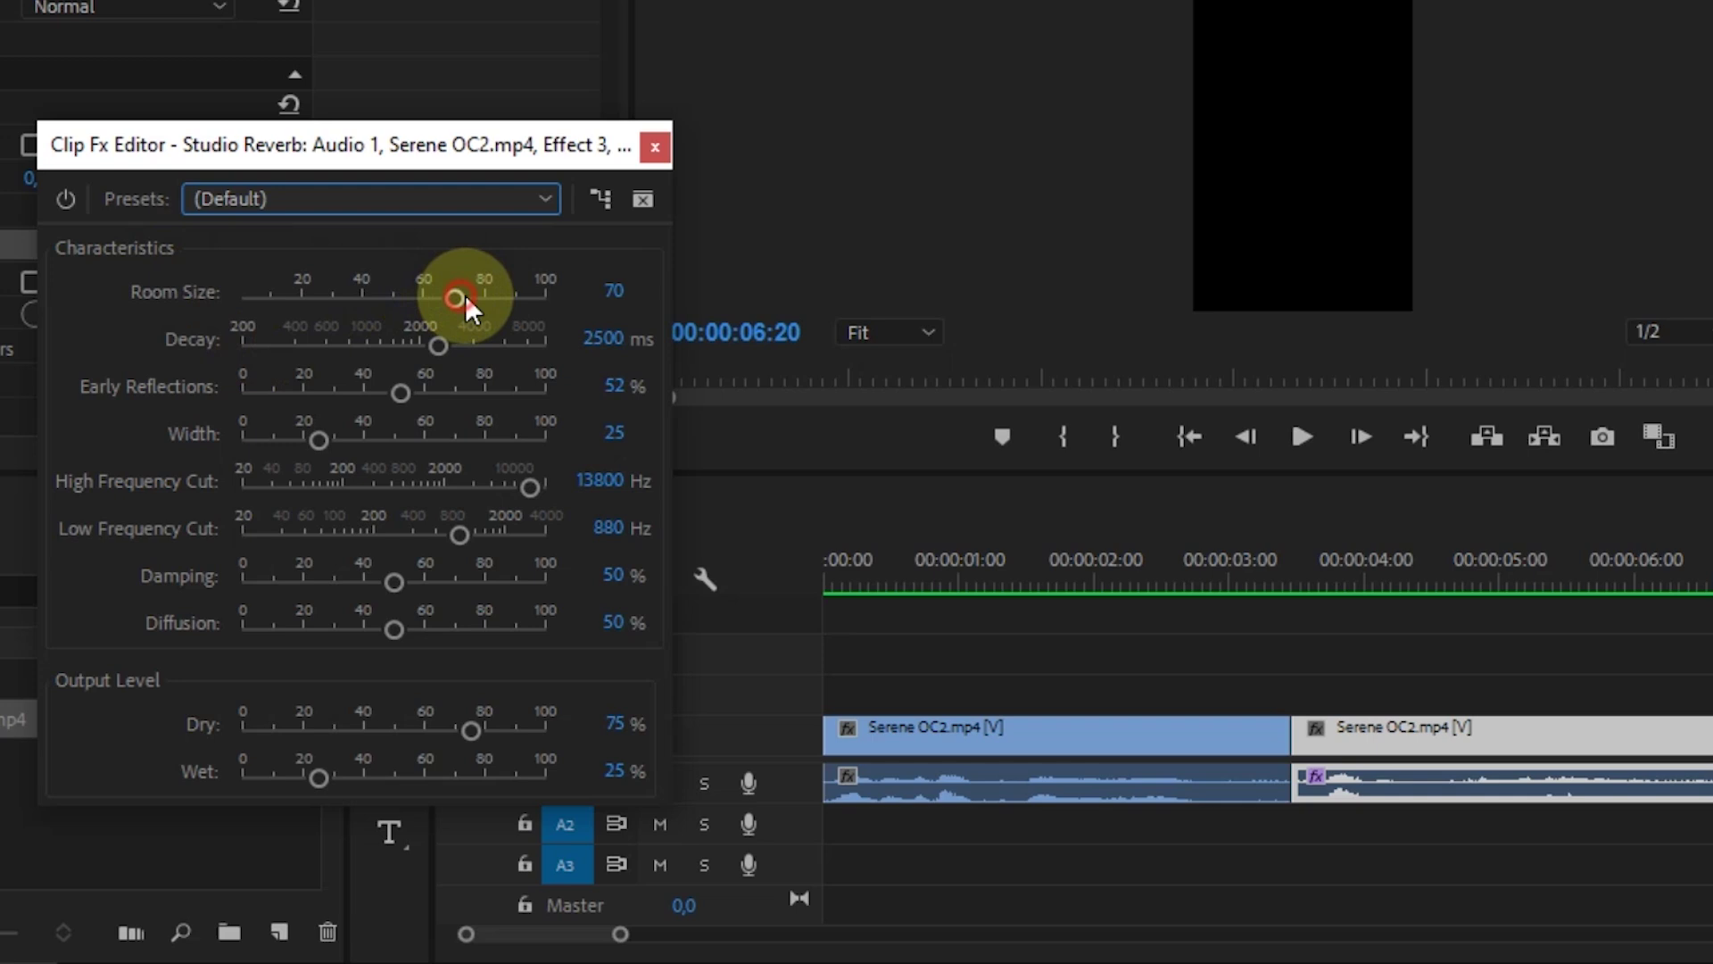
pyautogui.moveTo(466, 300); pyautogui.dragTo(560, 303)
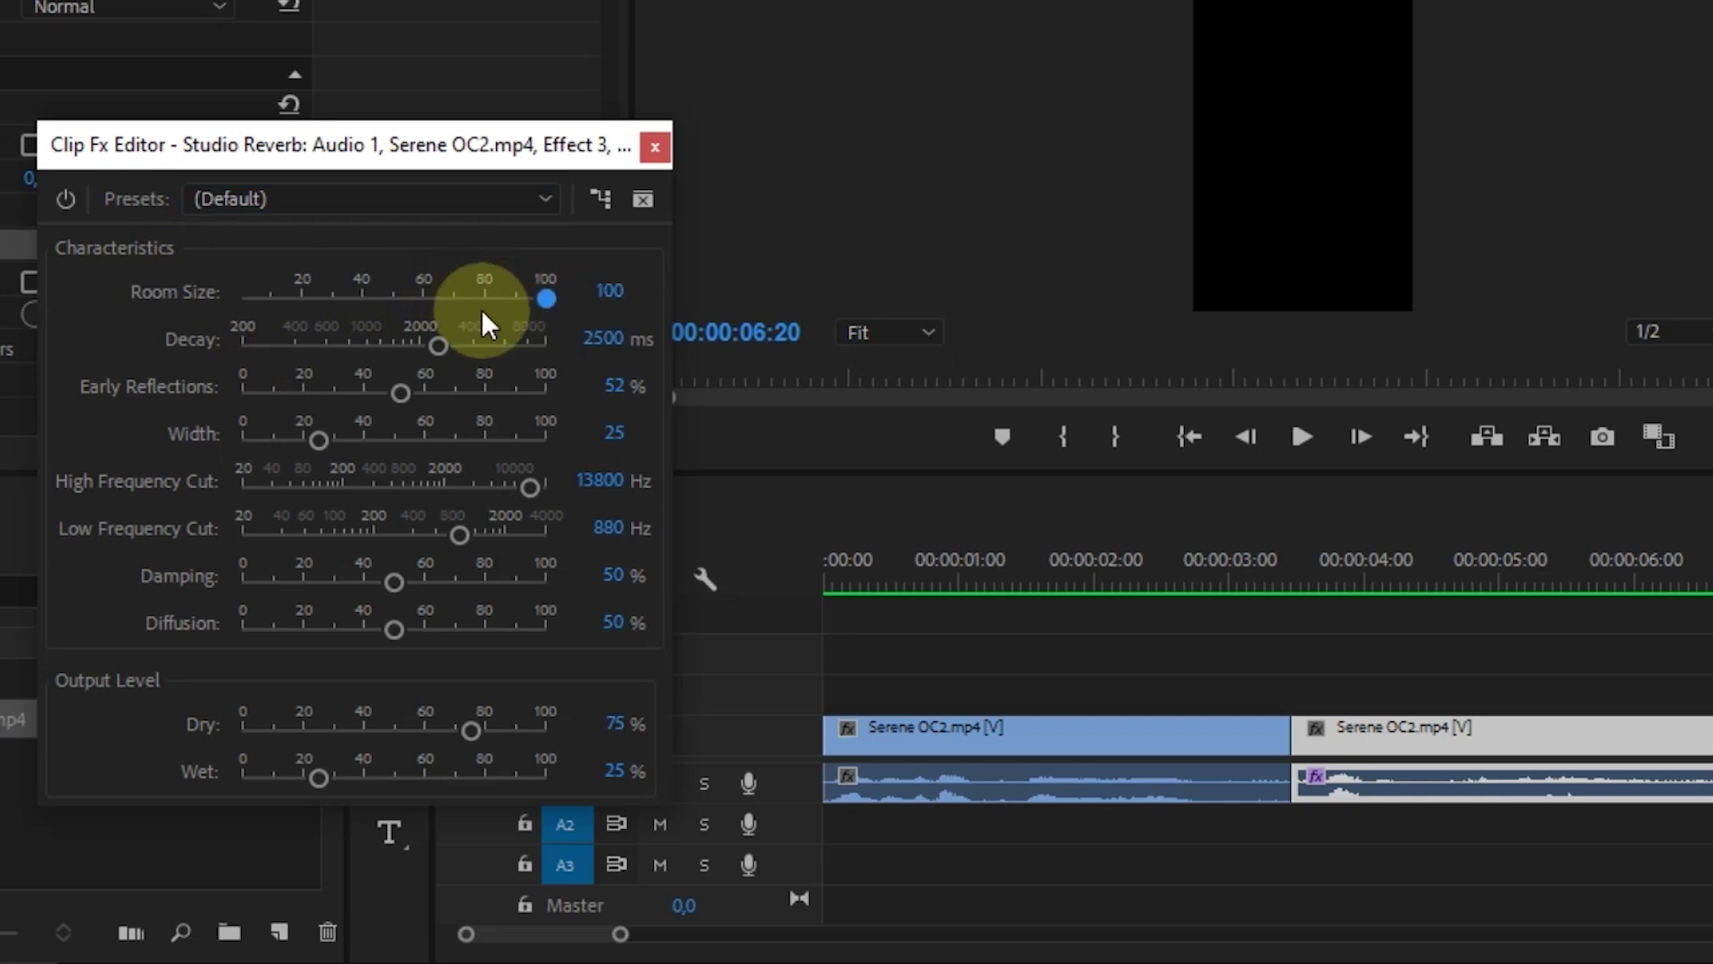
pyautogui.click(596, 342)
pyautogui.write('9000')
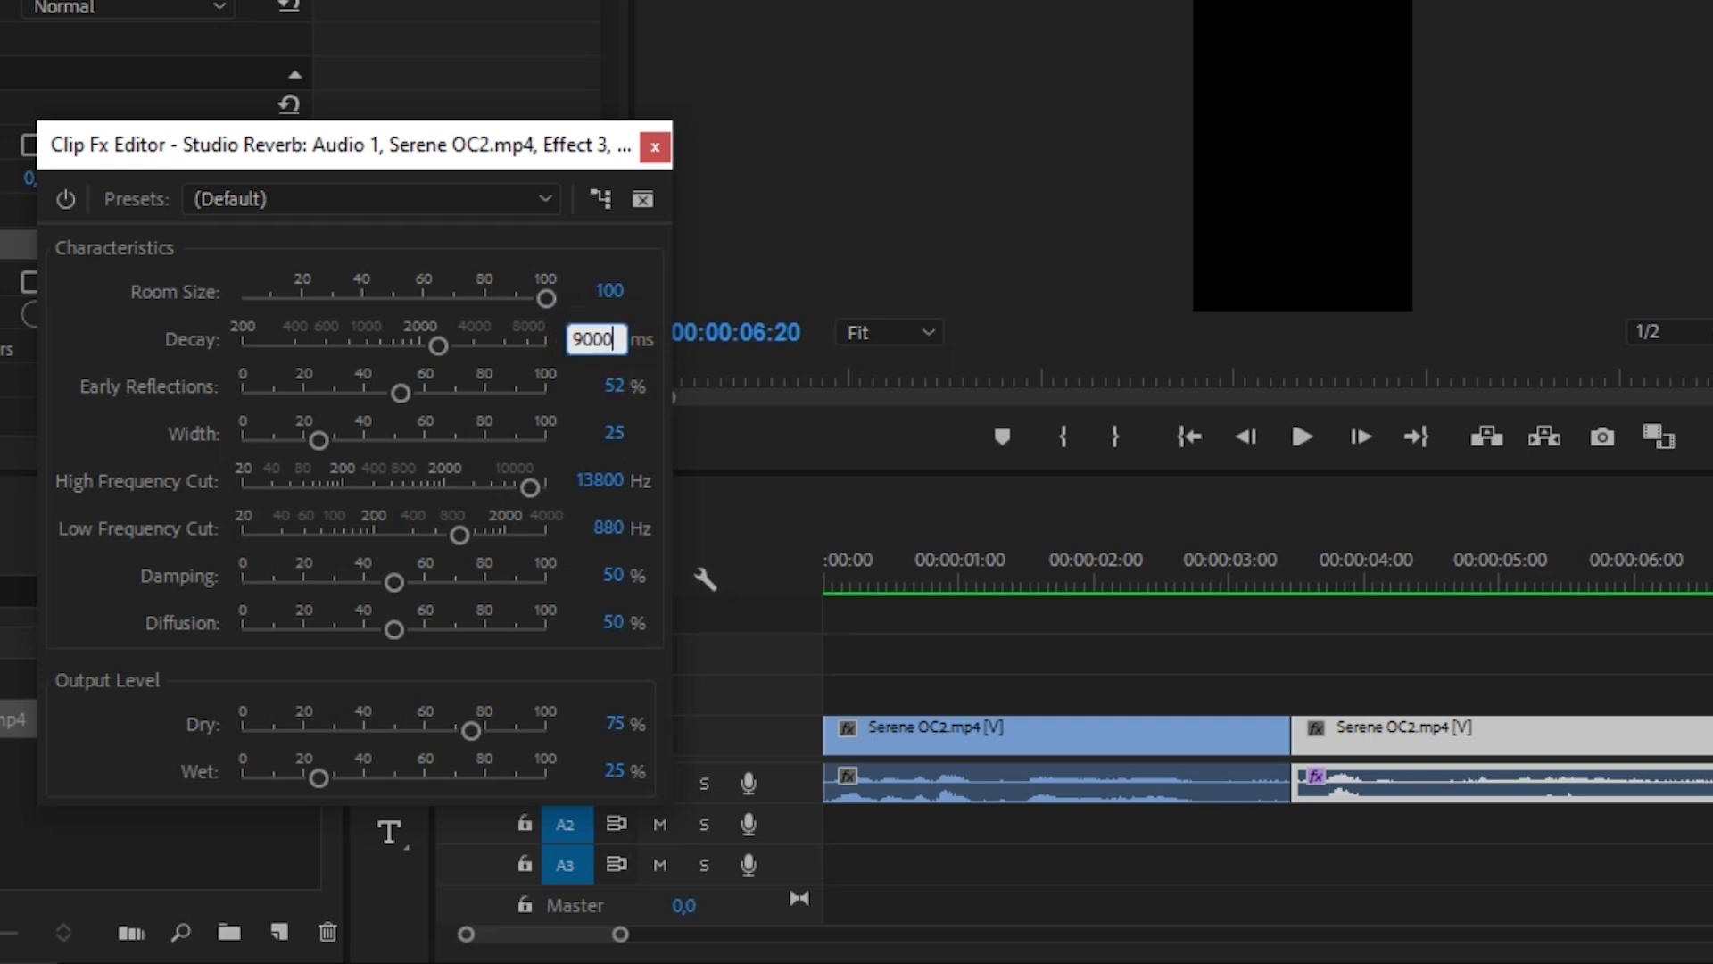
pyautogui.click(604, 355)
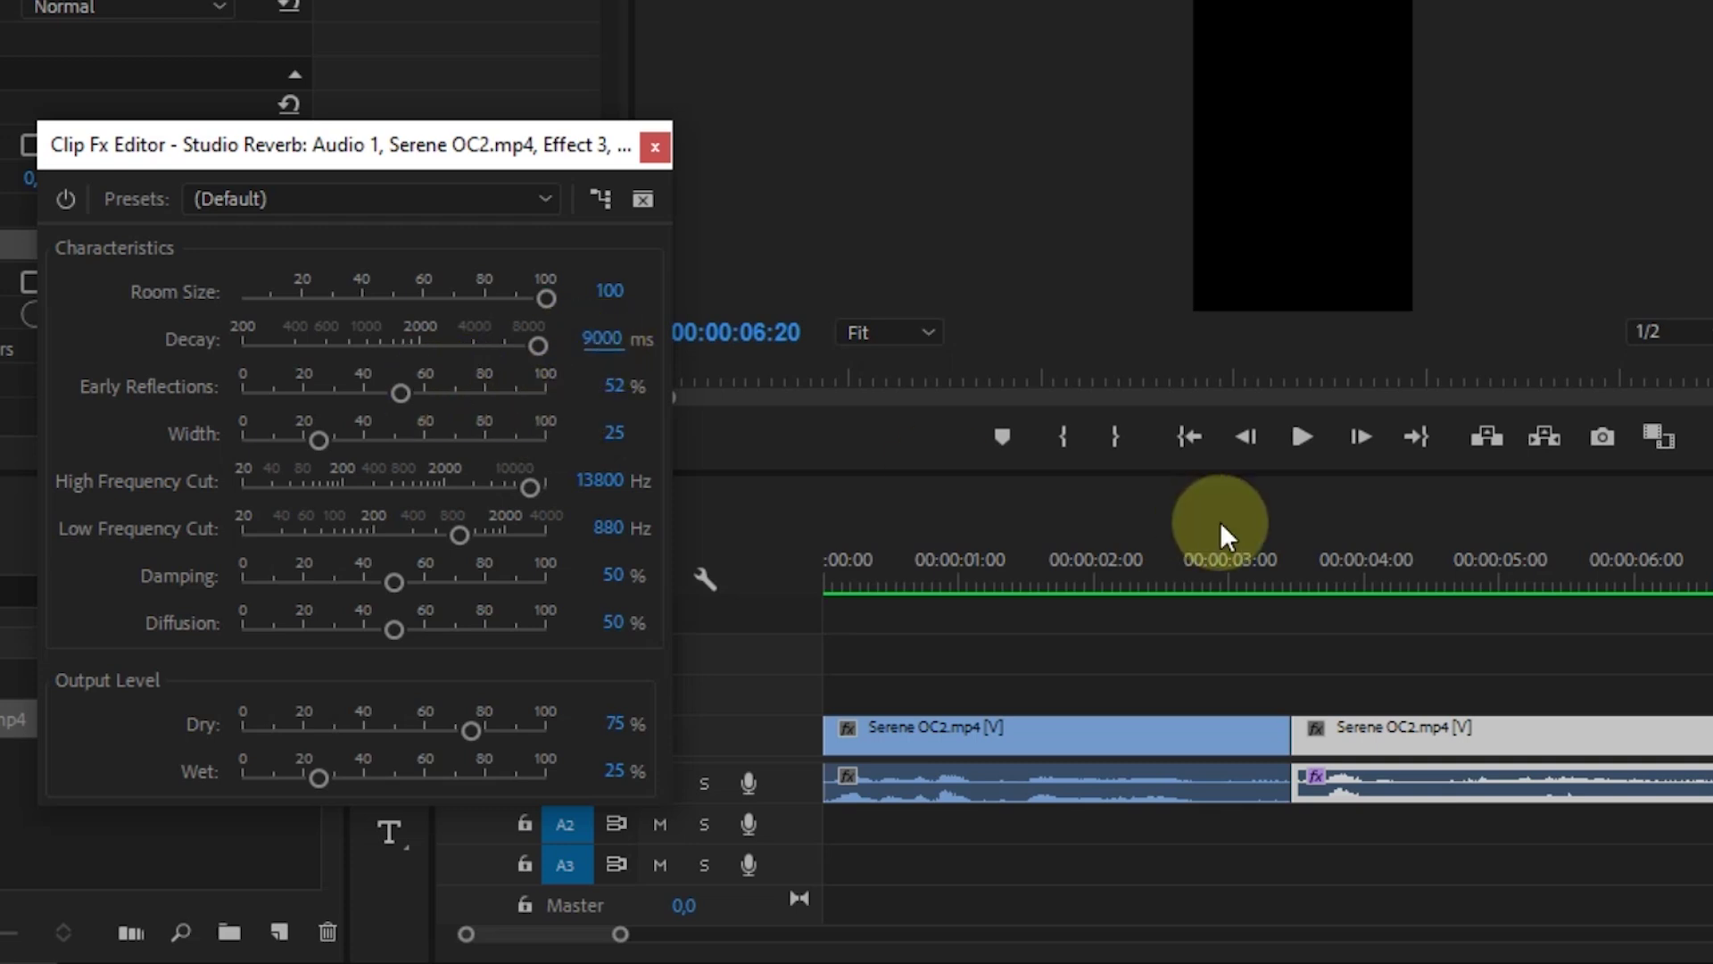
pyautogui.press('space')
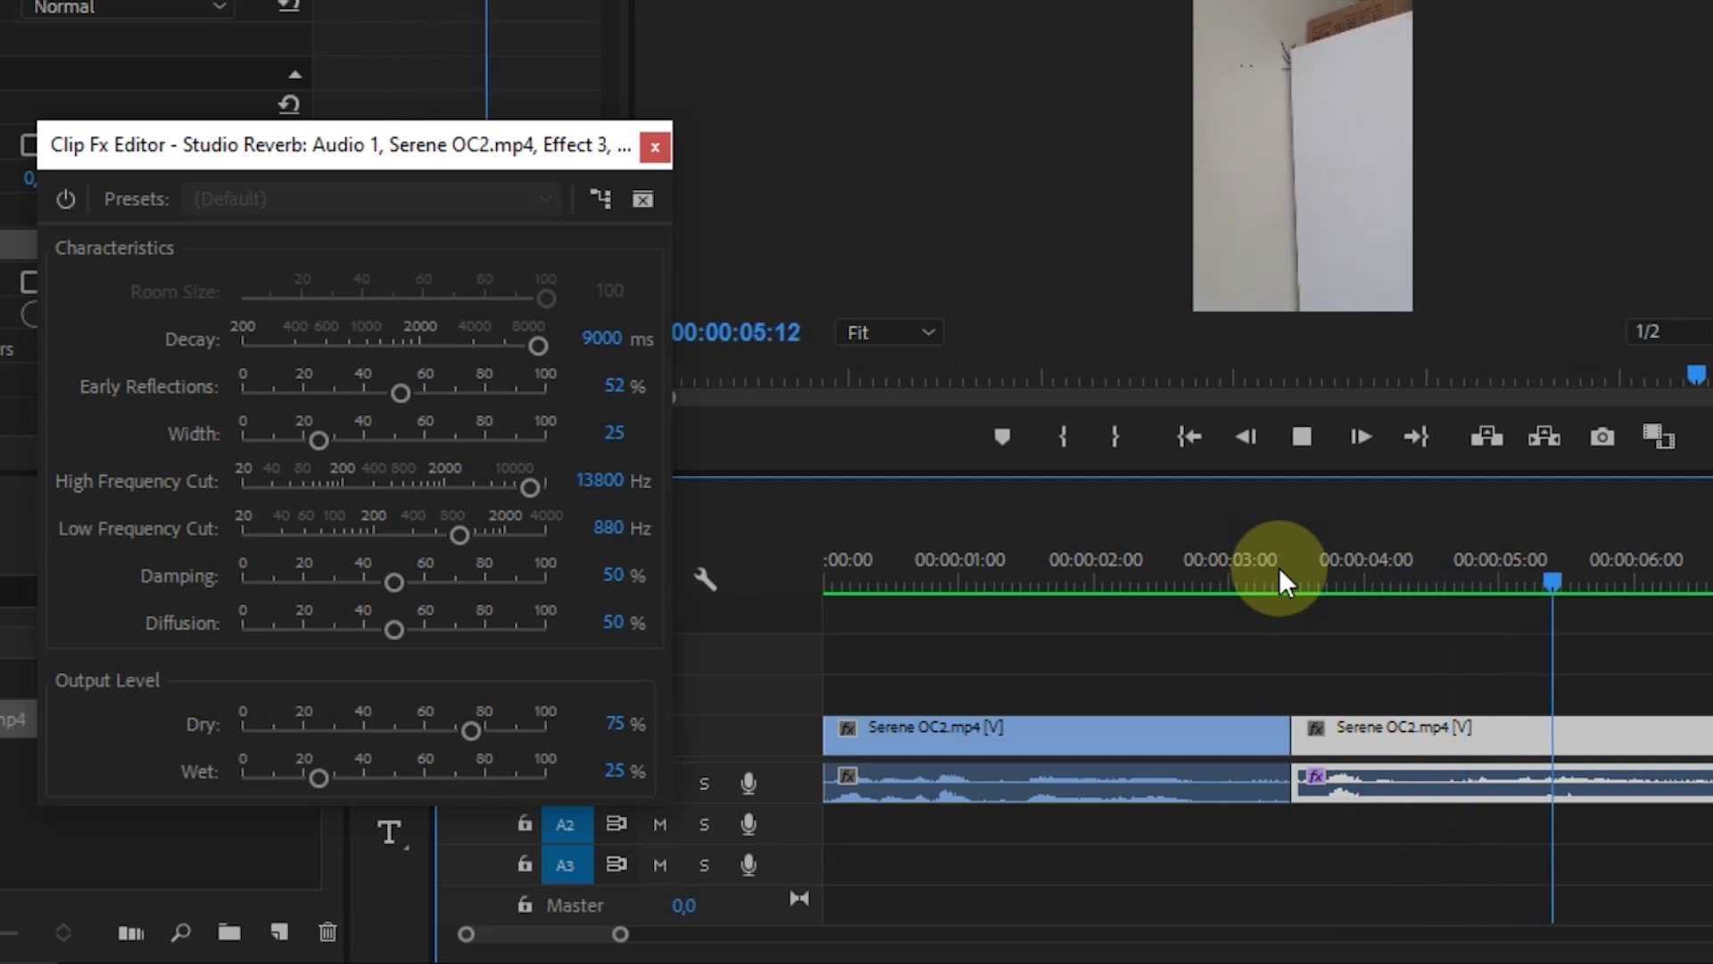
pyautogui.press('space')
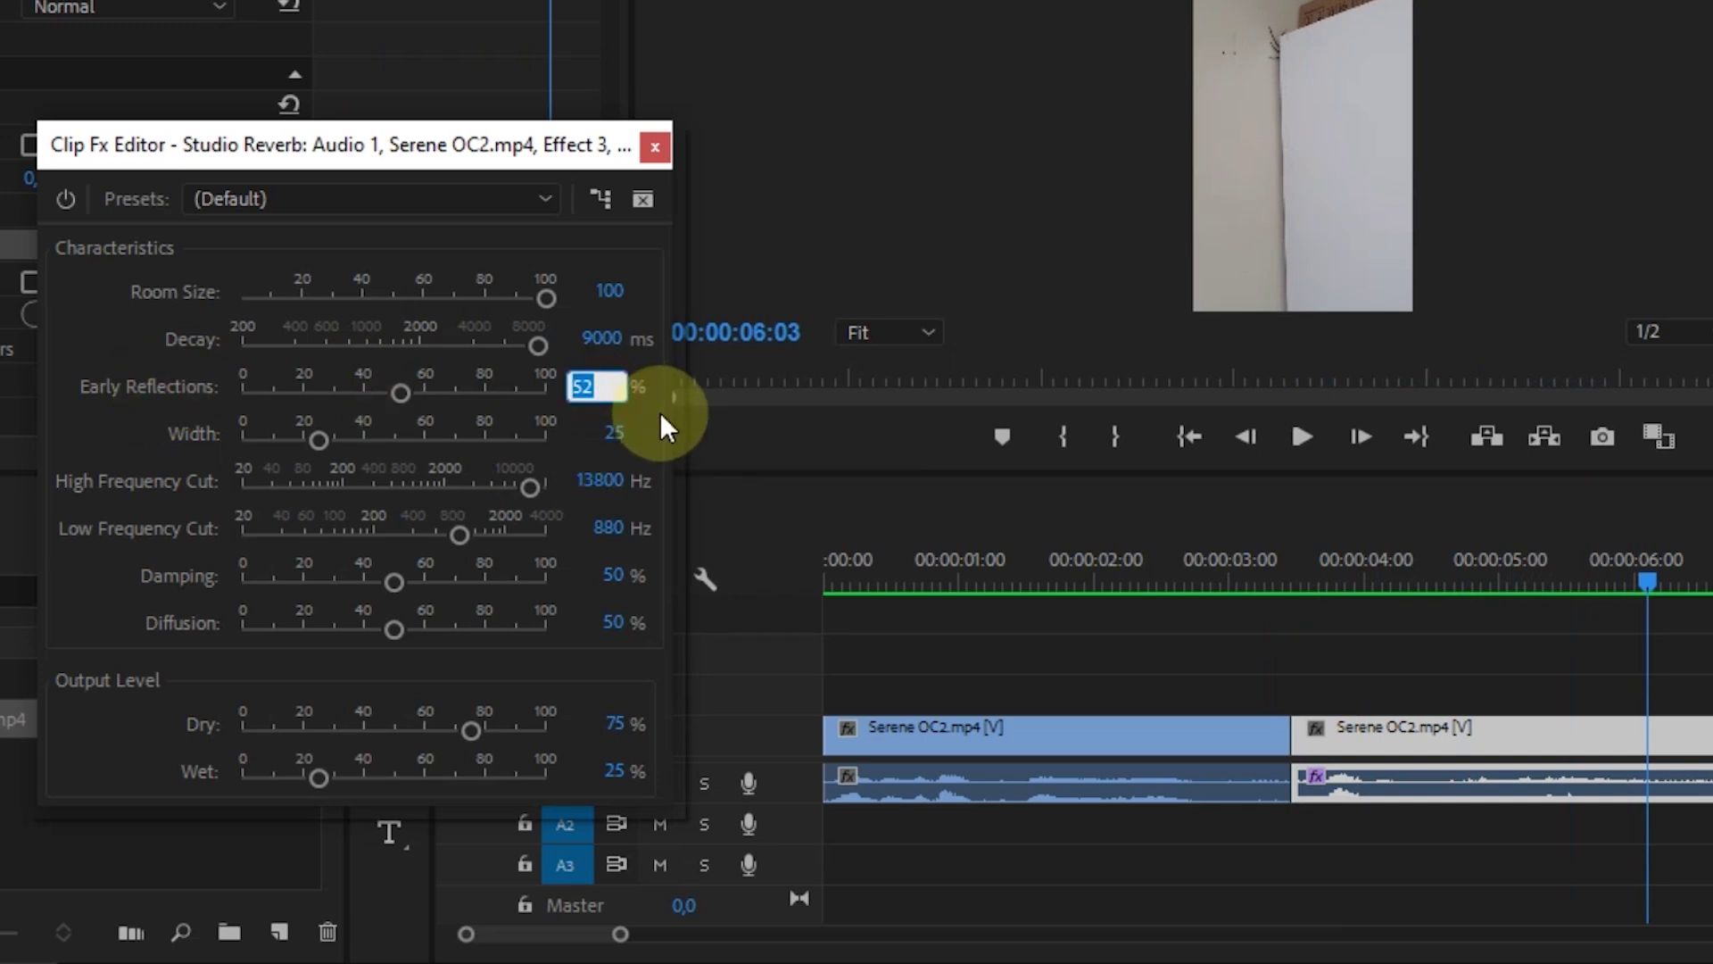
# Set Early Reflections to 70%, Width to 80 and High Frequency Cut to 10000 Hz.
pyautogui.write('70')
pyautogui.press('Return')
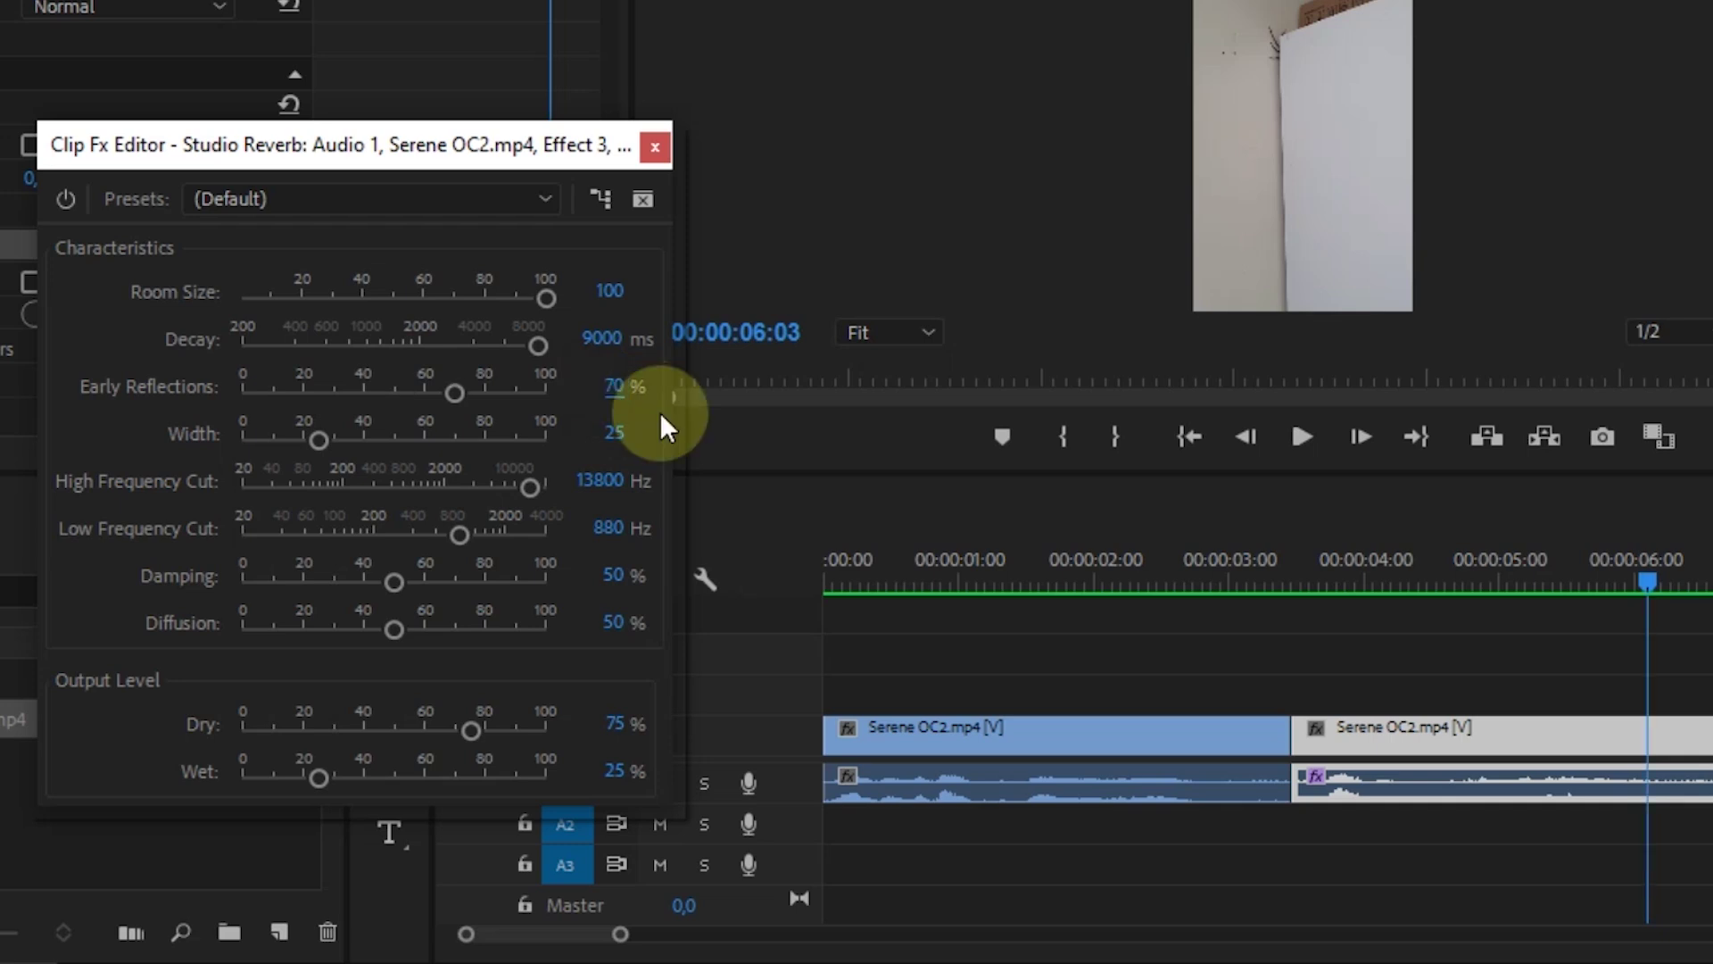
pyautogui.click(610, 435)
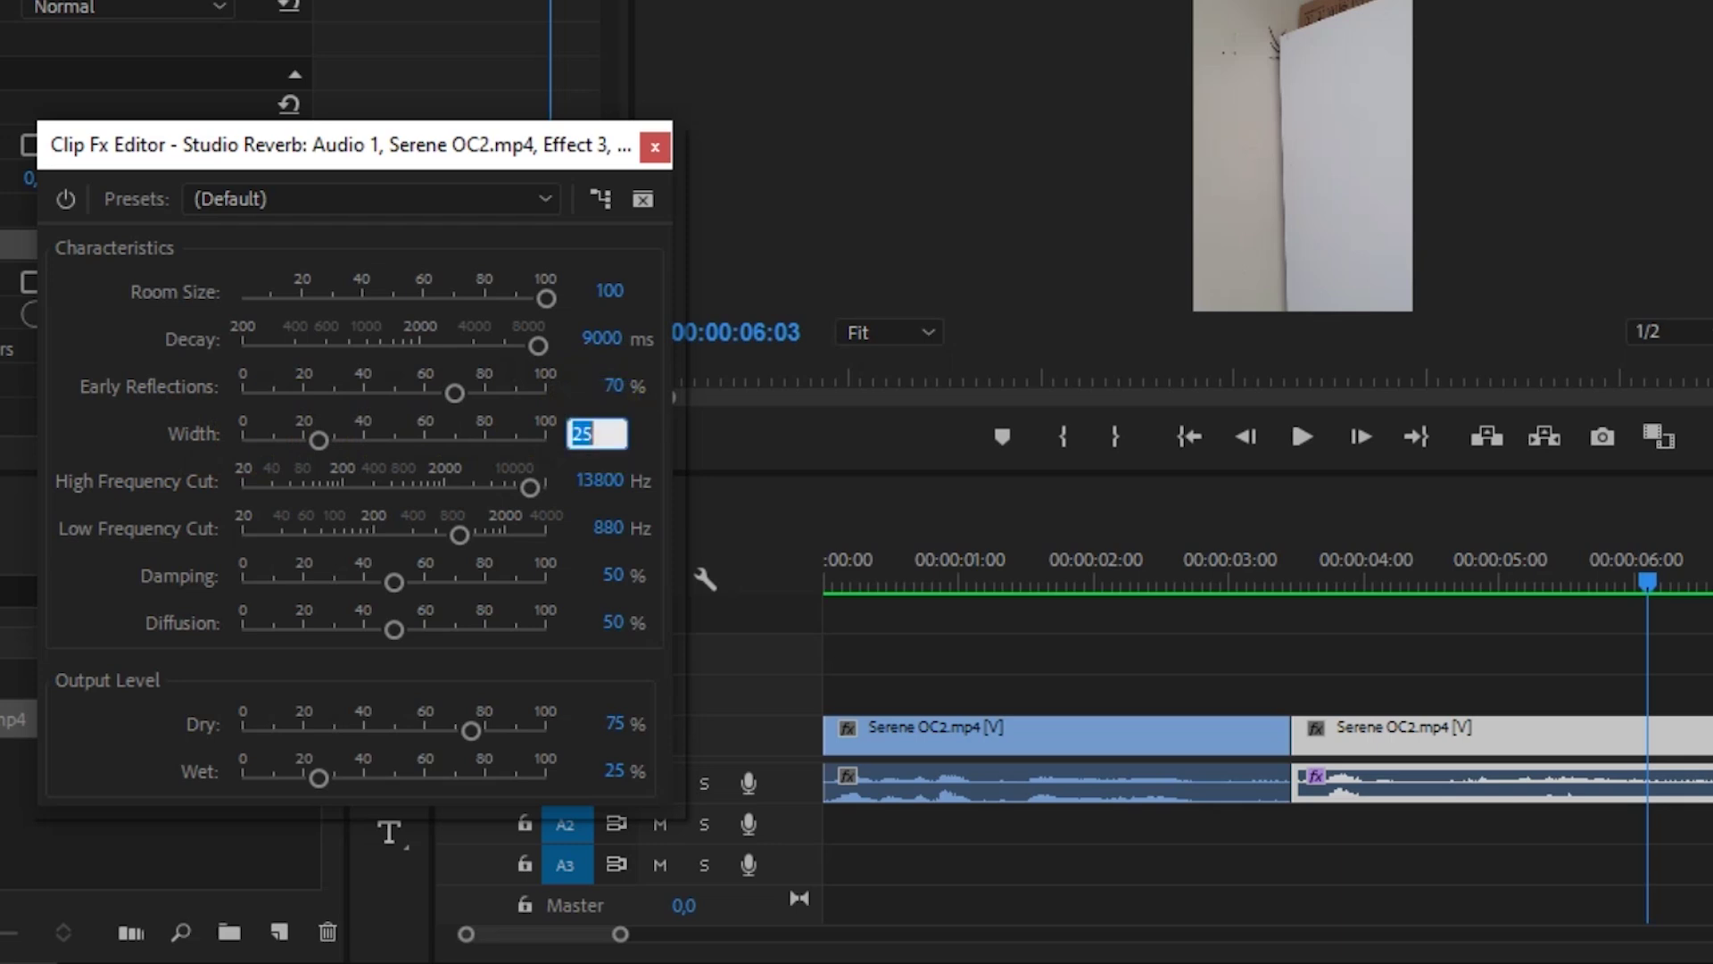
pyautogui.write('80')
pyautogui.press('Return')
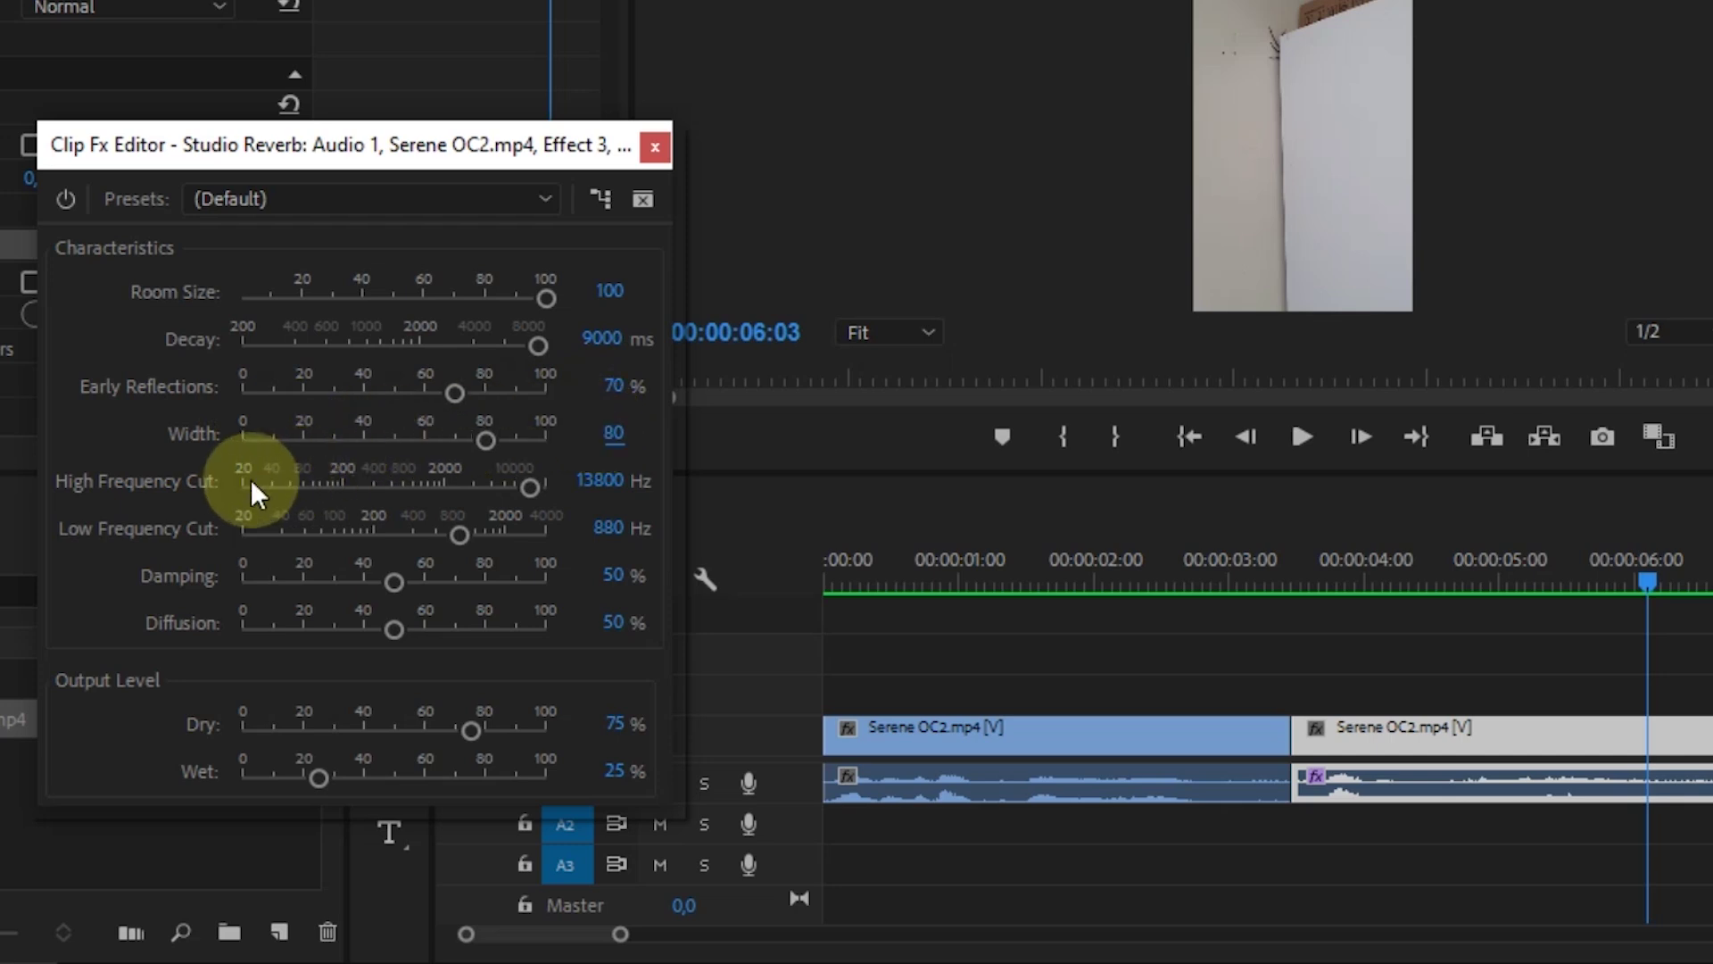
pyautogui.click(601, 482)
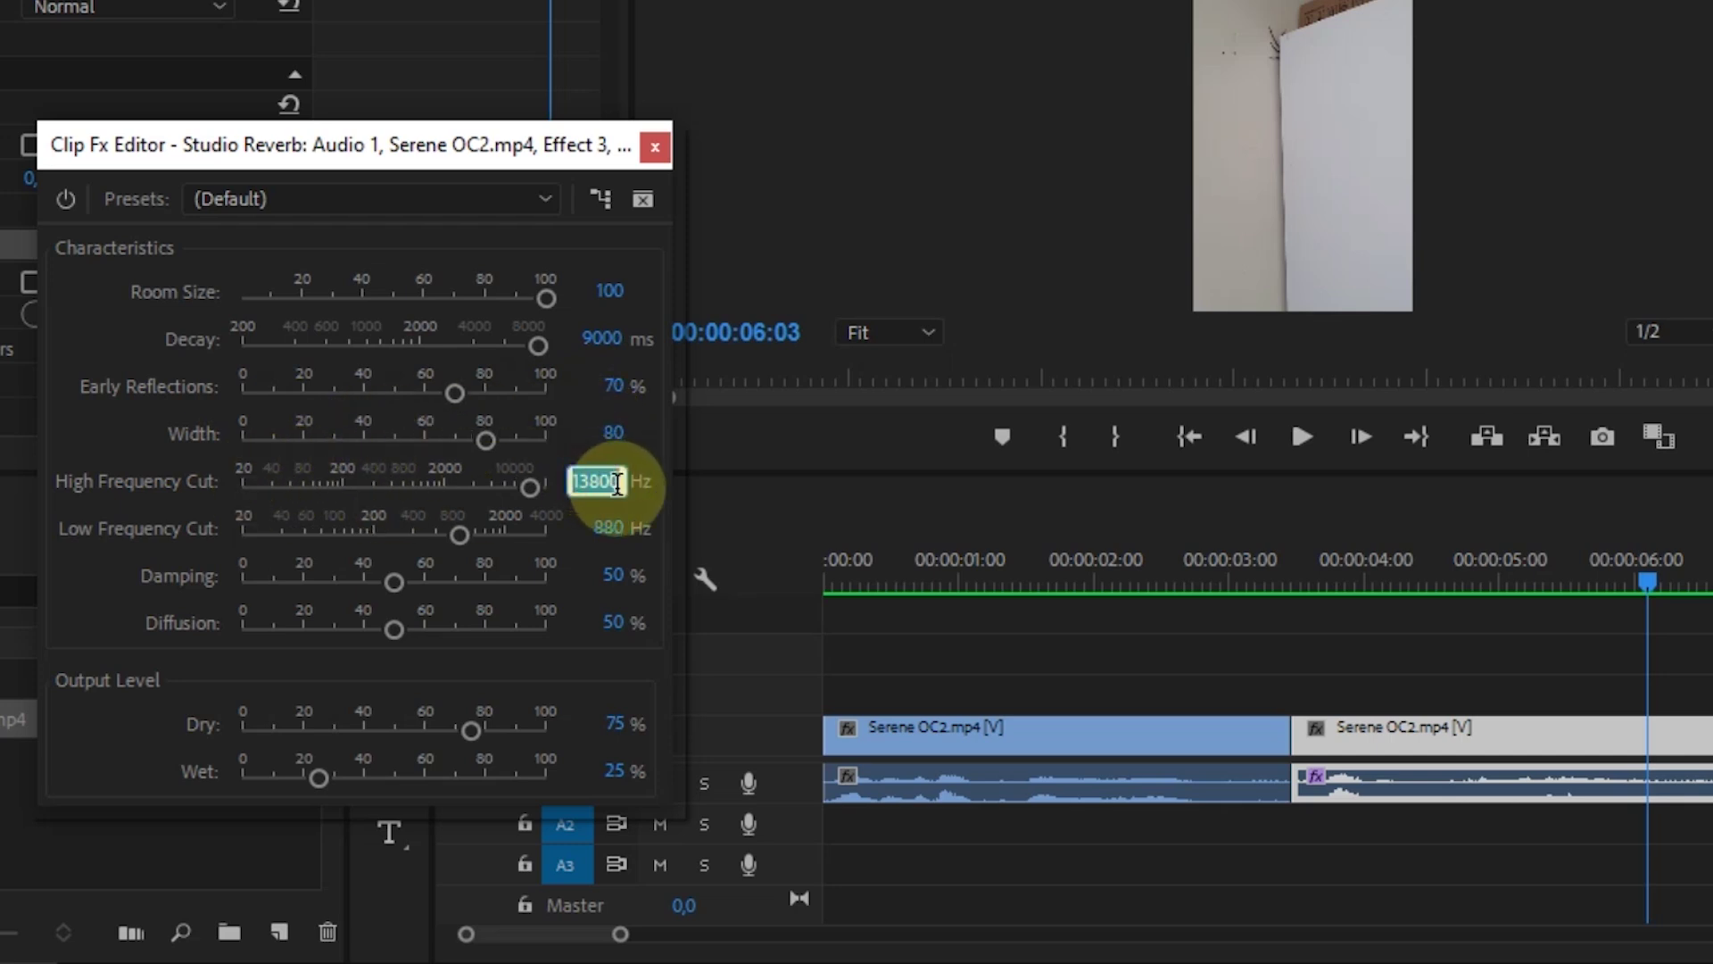
pyautogui.write('10')
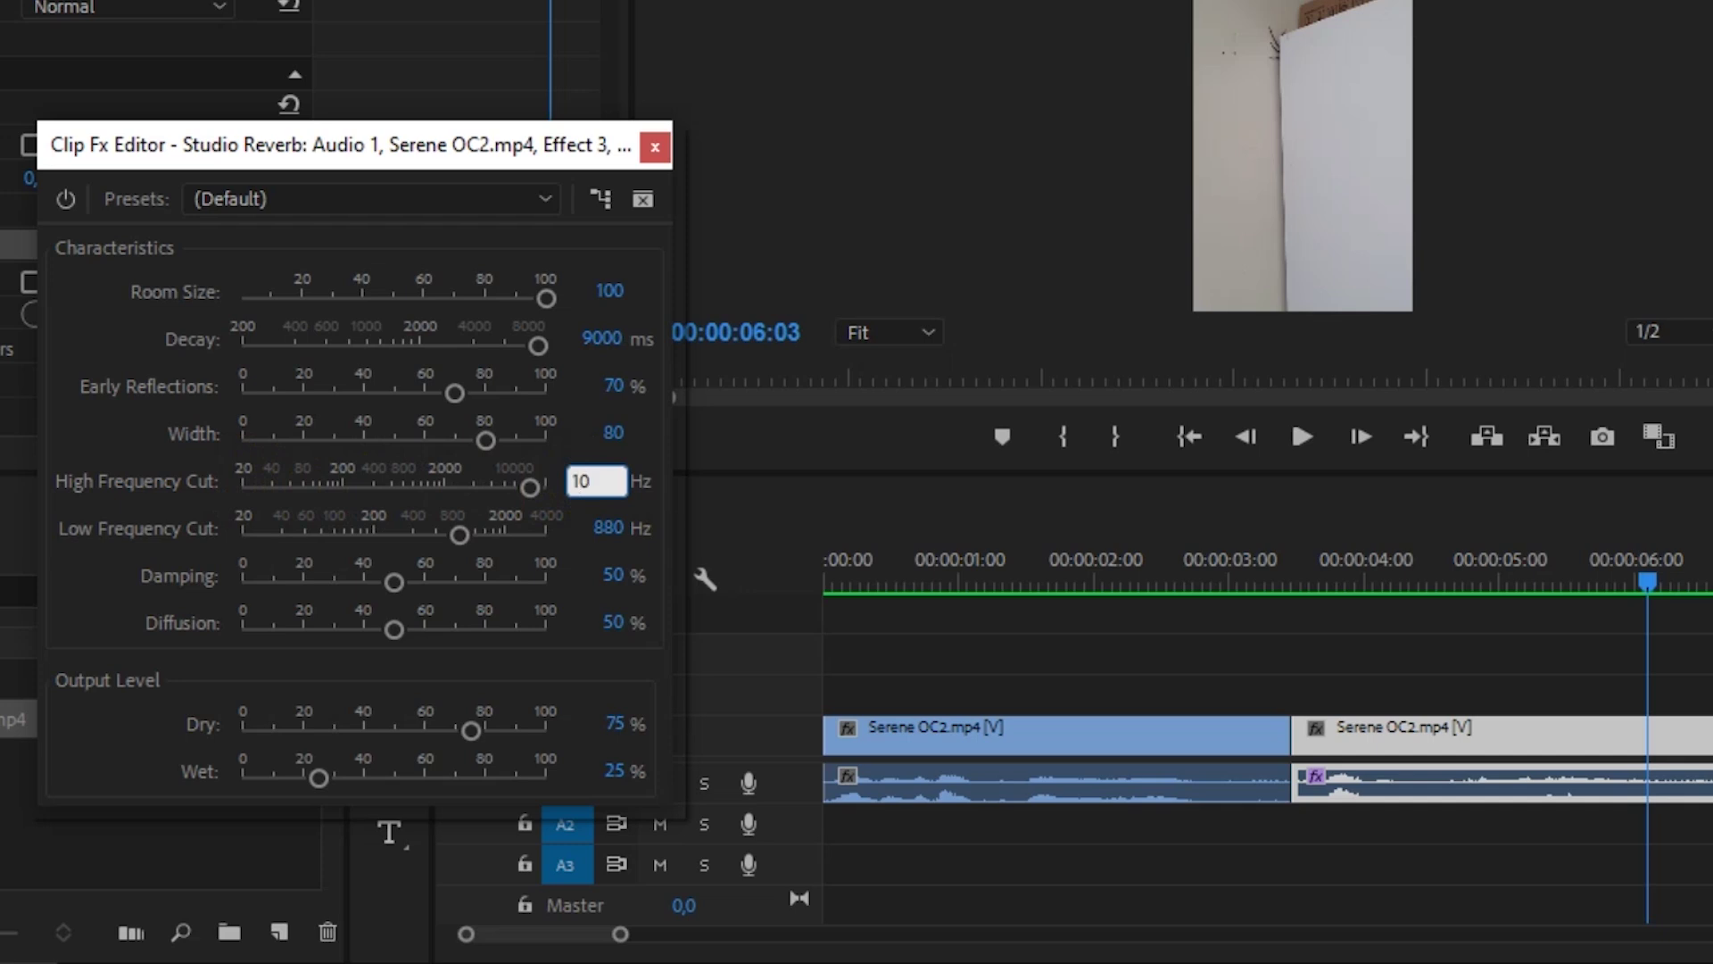
pyautogui.write('000')
pyautogui.press('Return')
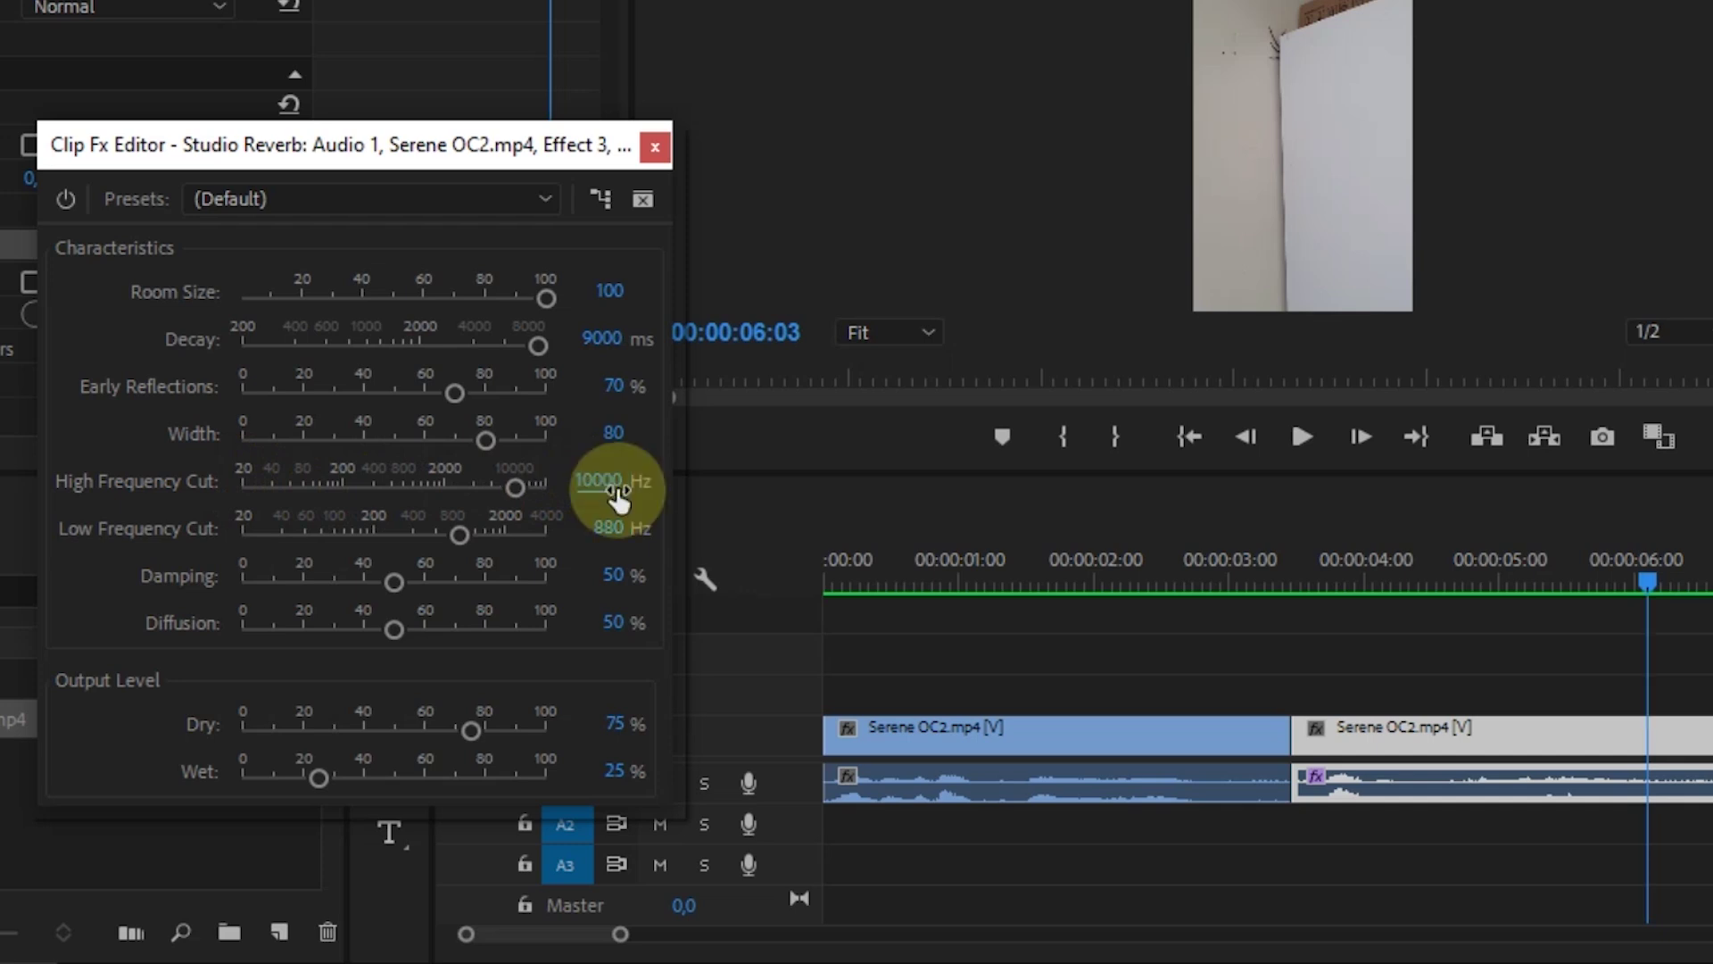
pyautogui.press('space')
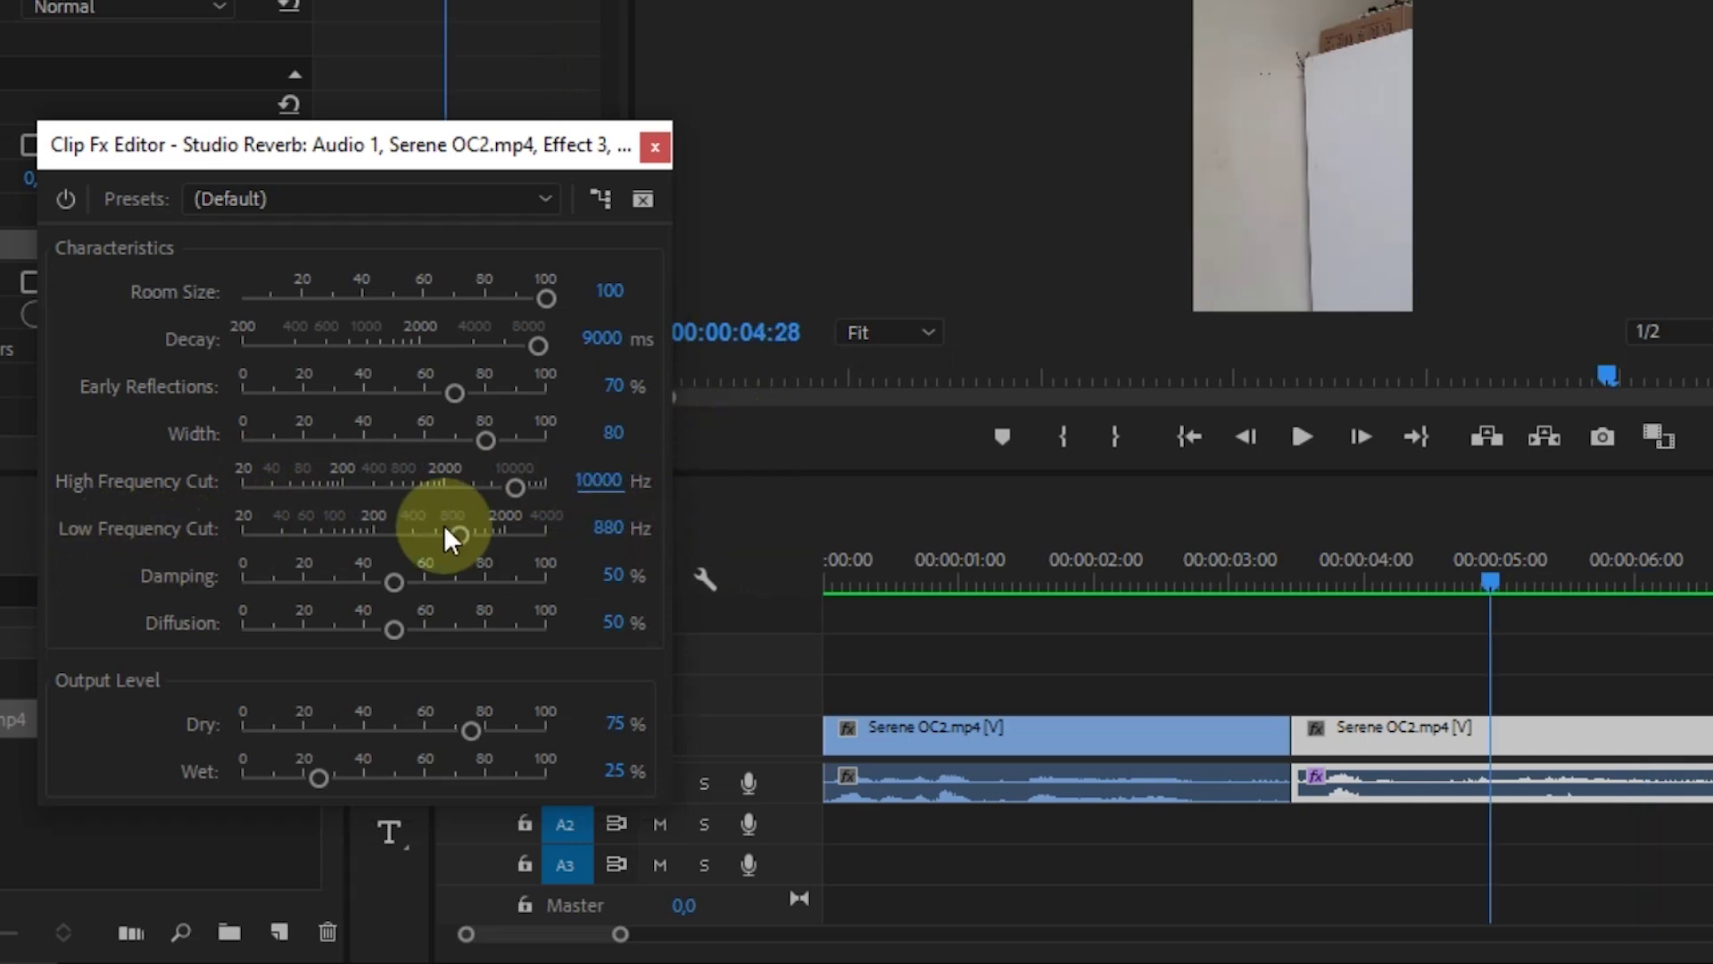
# Set Low Frequency Cut to 40 Hz, Damping to 10% and Diffusion to 55%.
pyautogui.click(611, 527)
pyautogui.write('40')
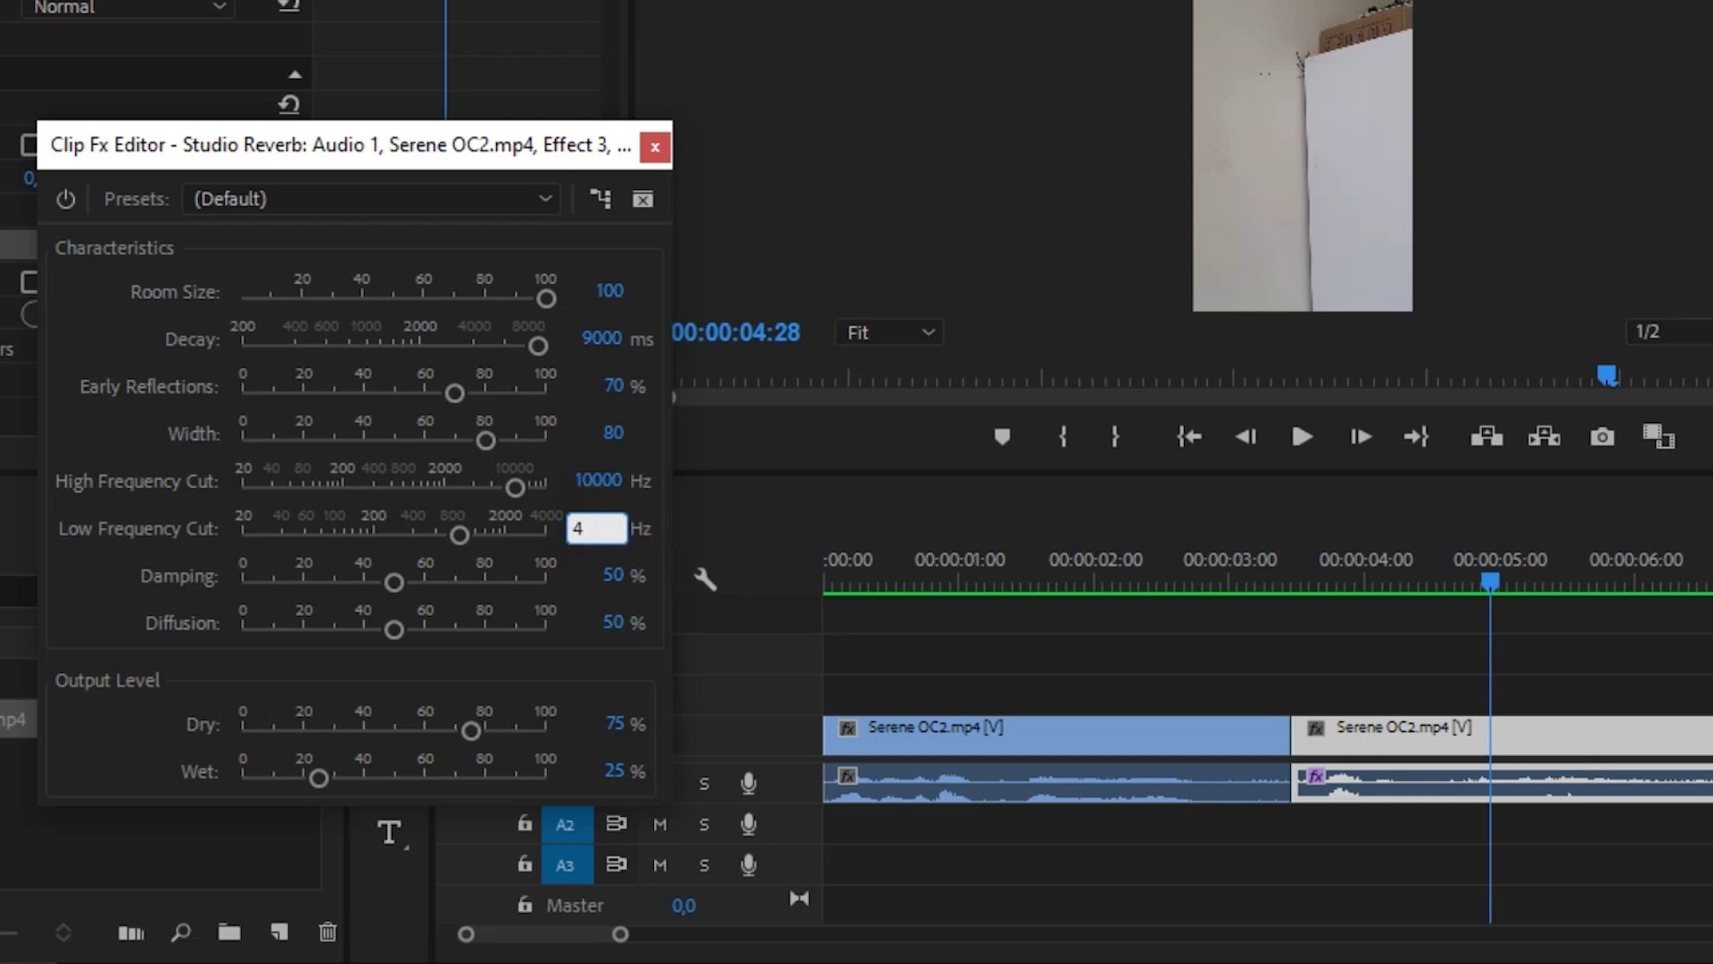
pyautogui.press('Return')
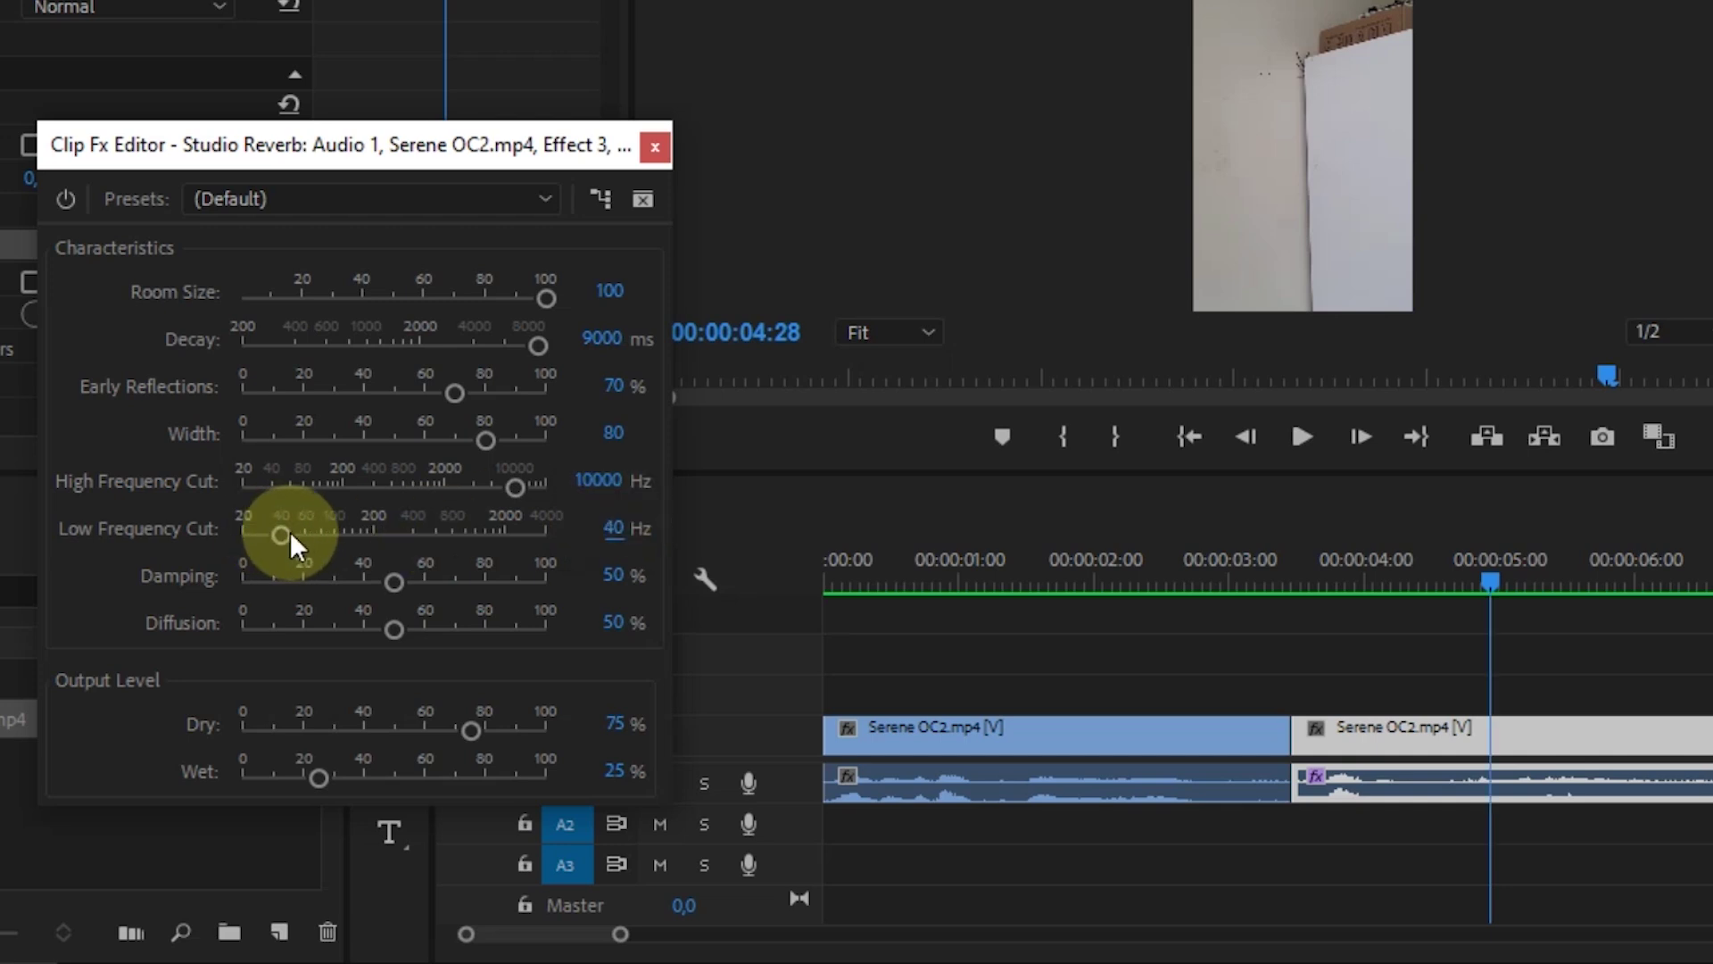
pyautogui.click(610, 579)
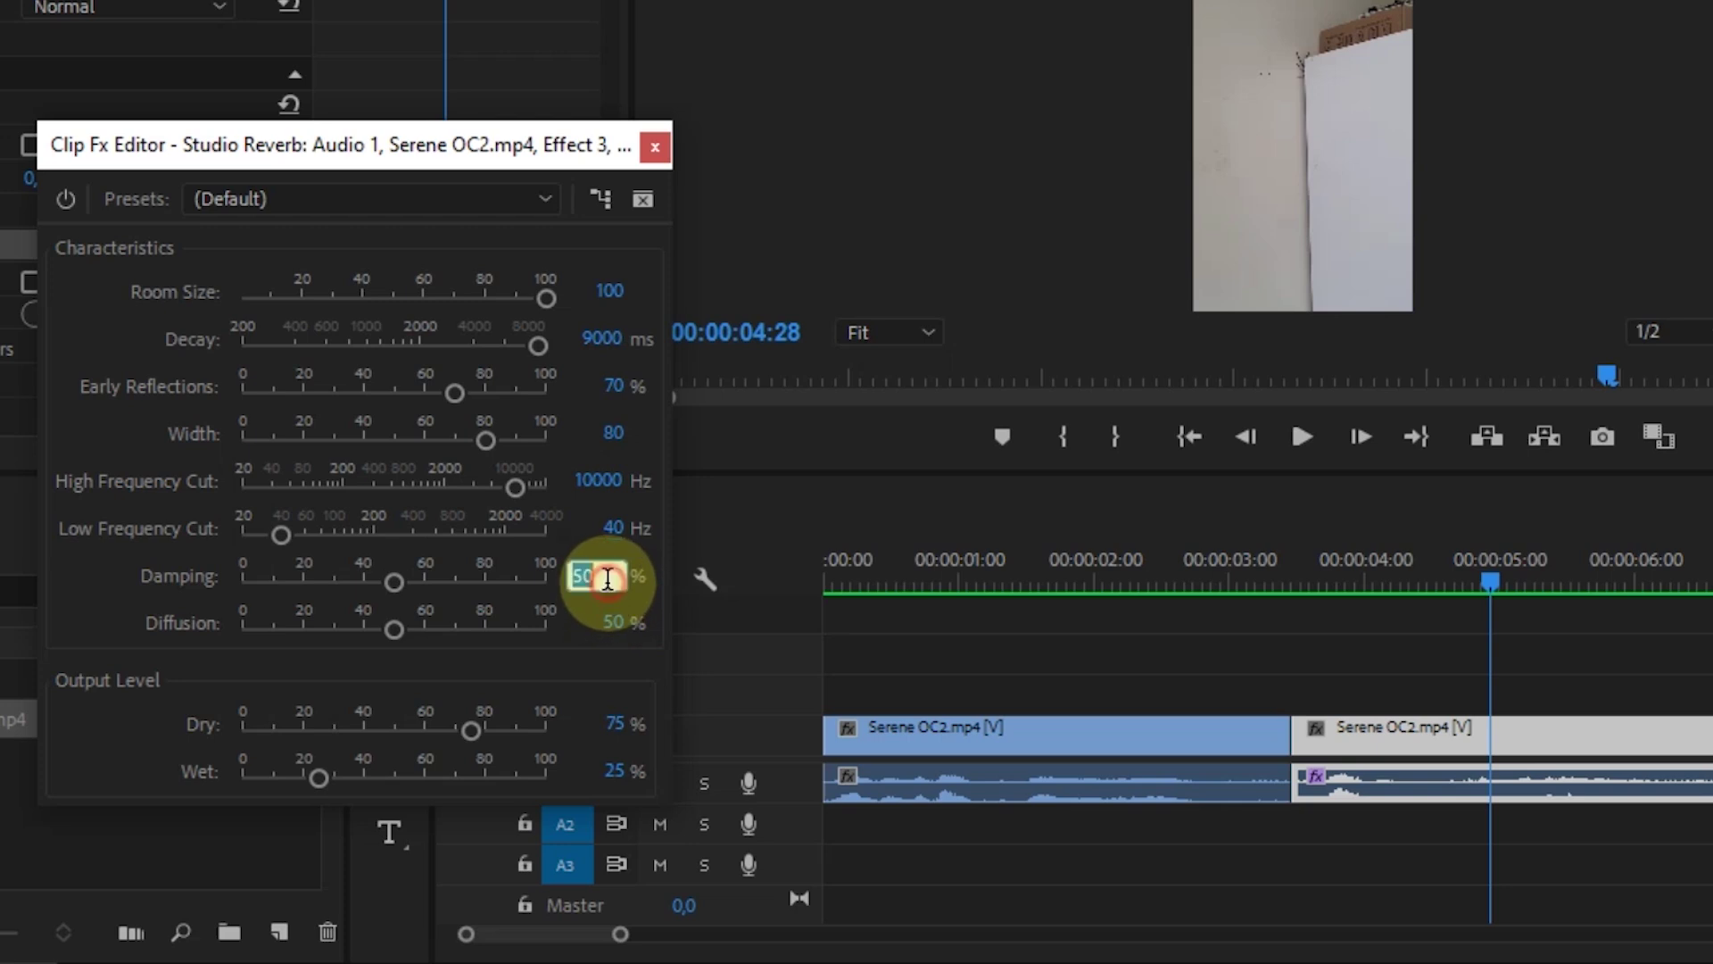
pyautogui.write('1')
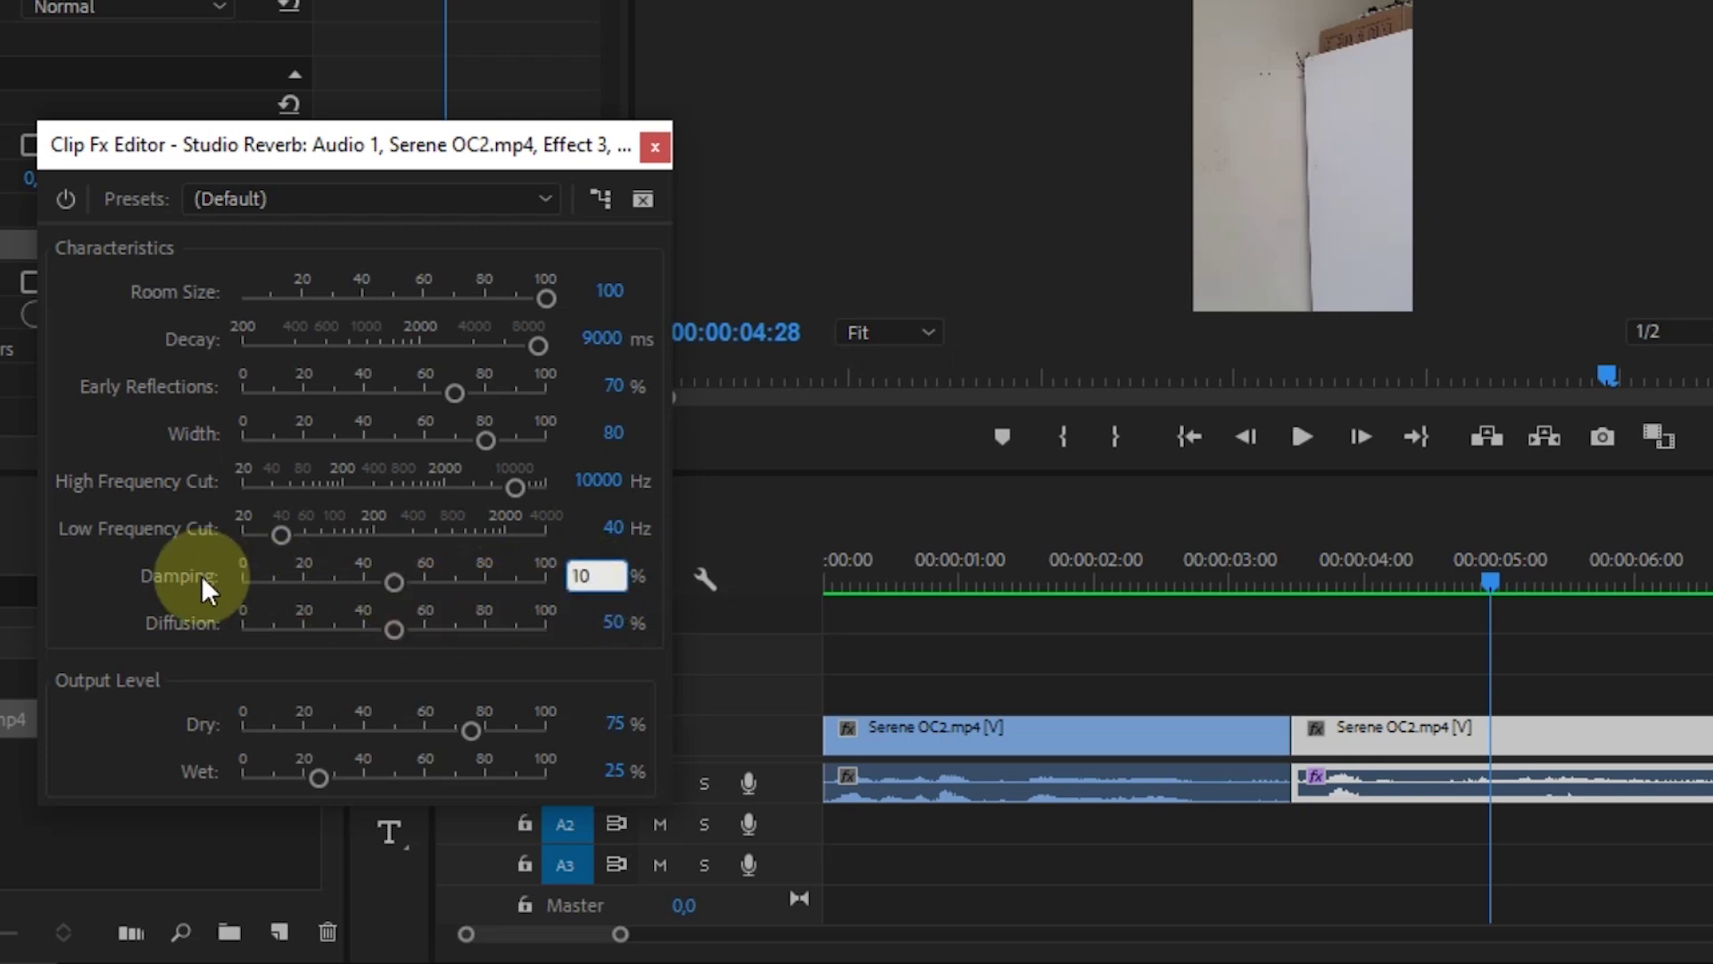
pyautogui.click(94, 571)
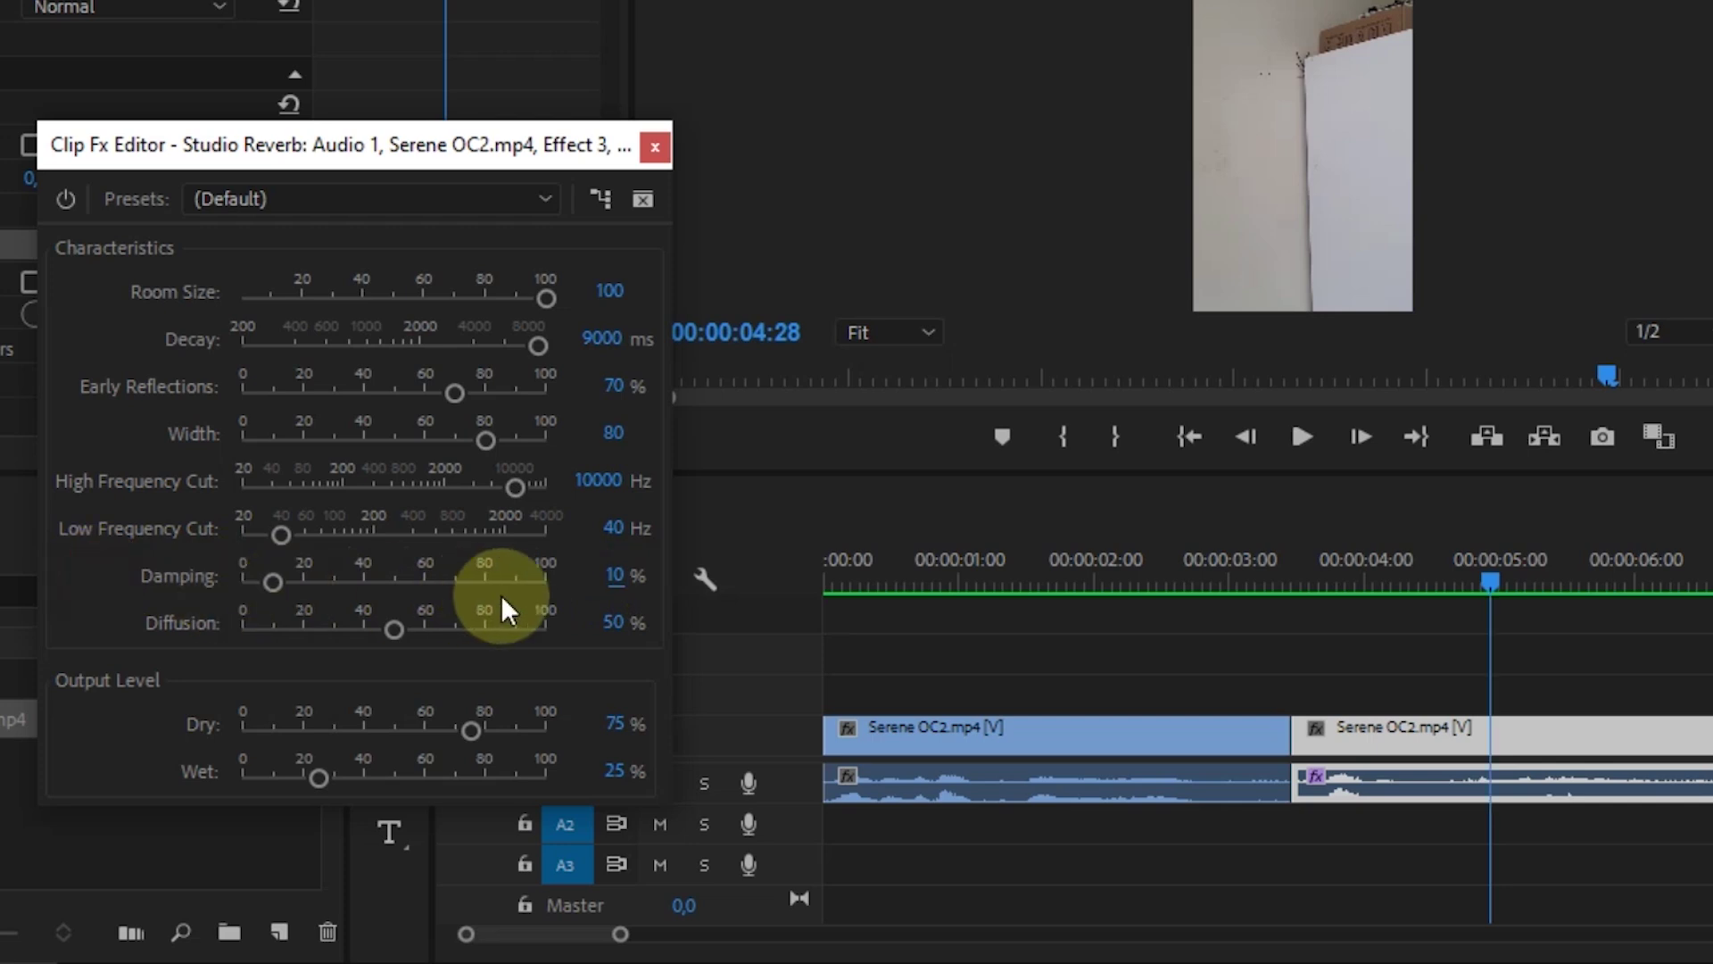
pyautogui.write('55')
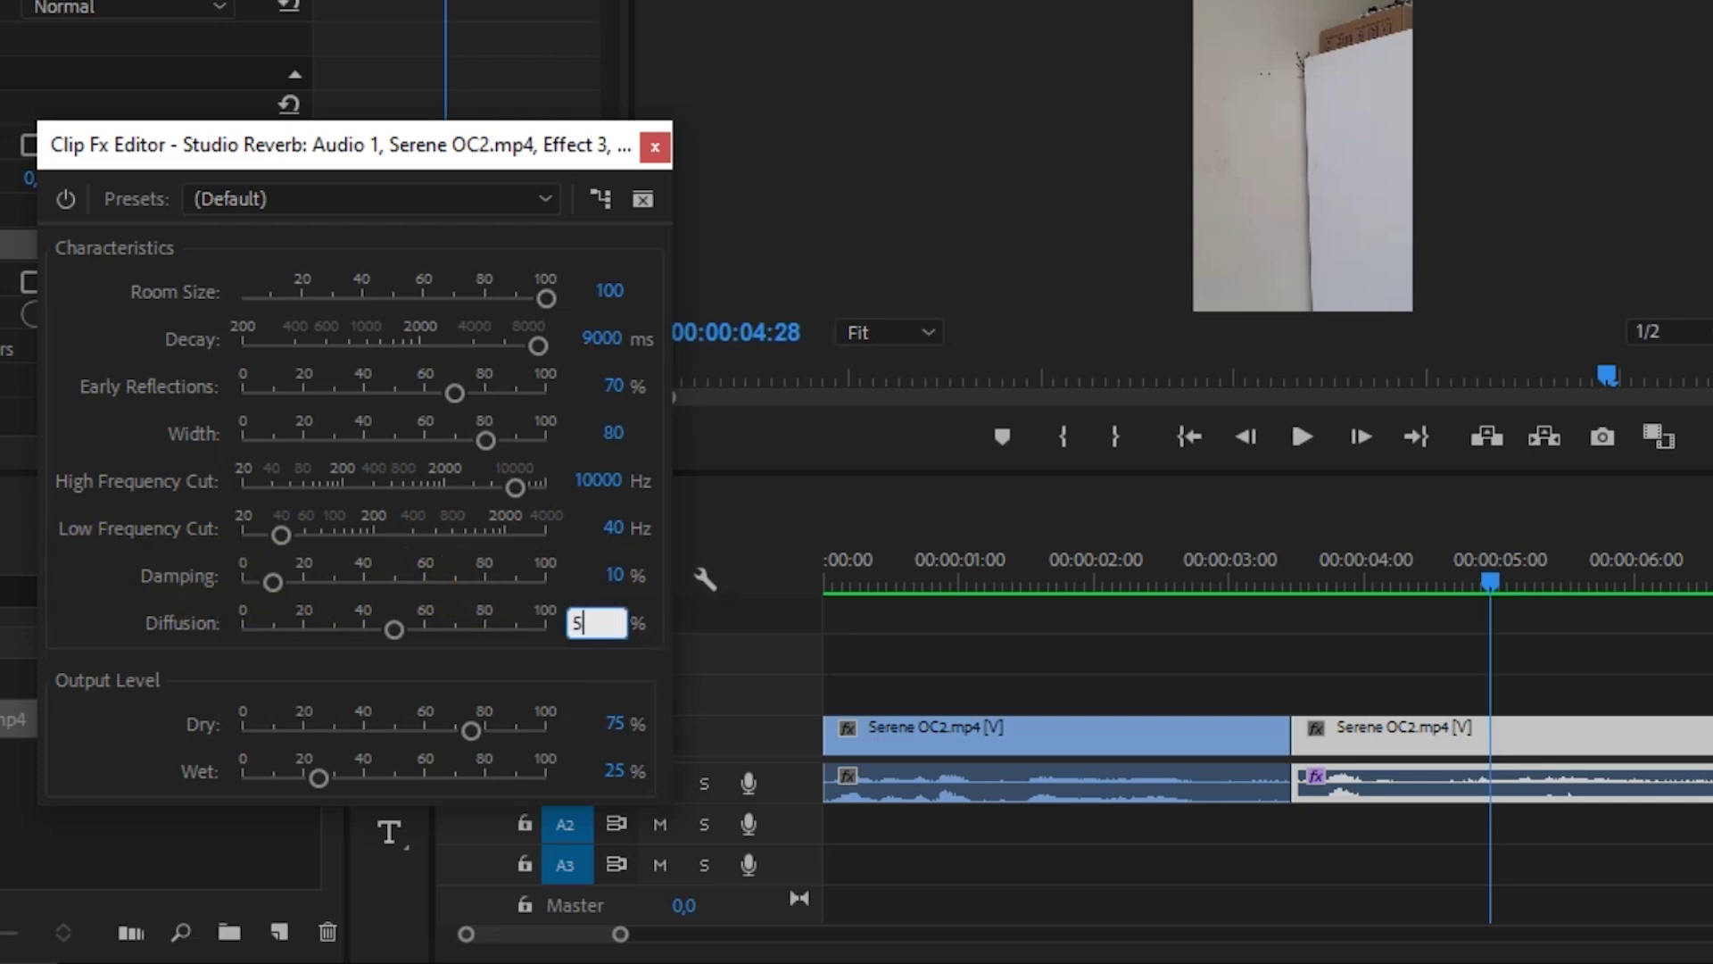
pyautogui.click(82, 622)
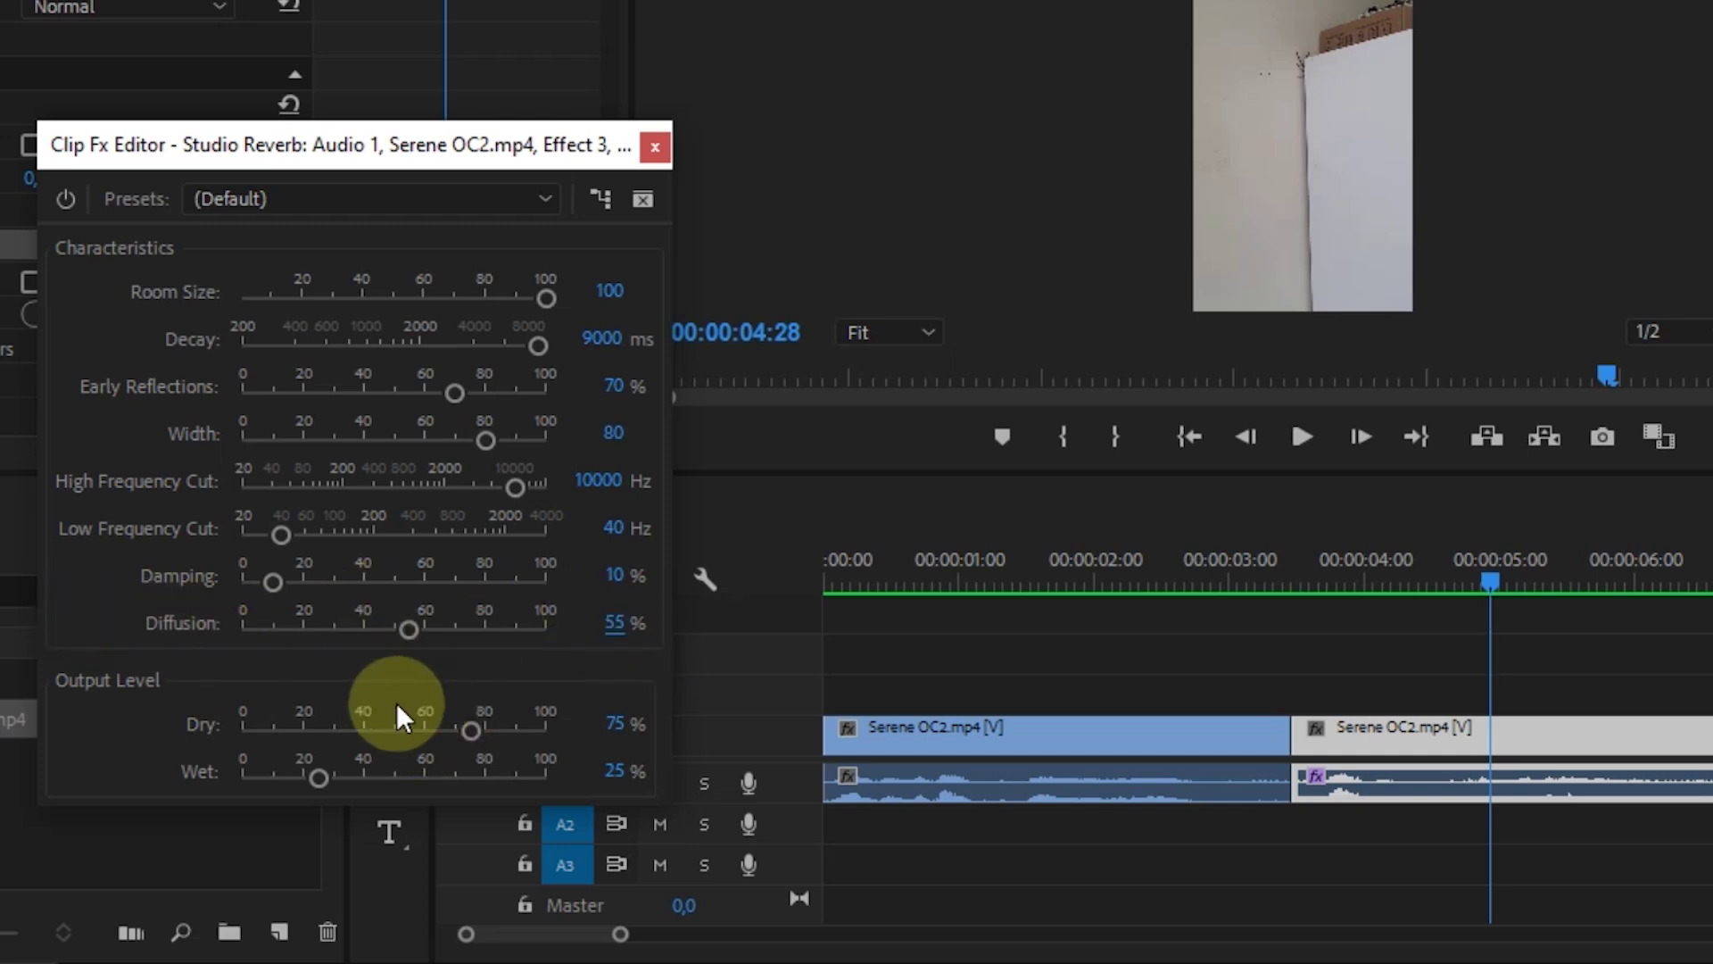
# Enter 80% for Dry and 50% for Wet in the reverb's Output Level section.
pyautogui.click(614, 720)
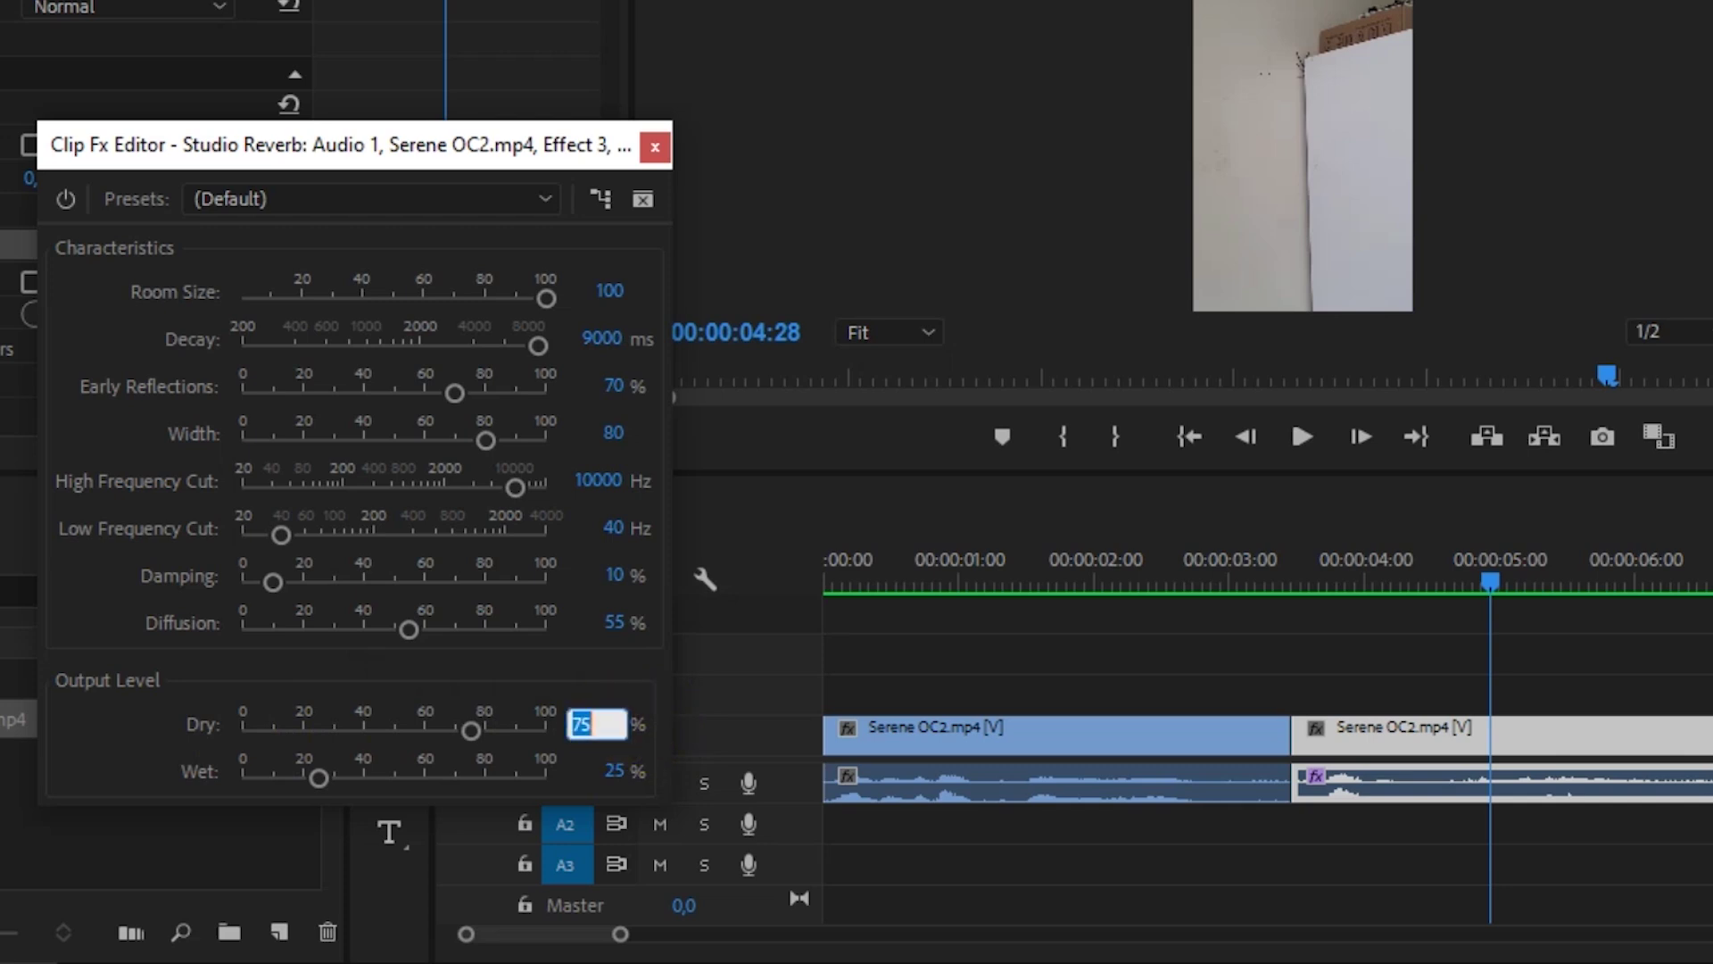
pyautogui.write('80')
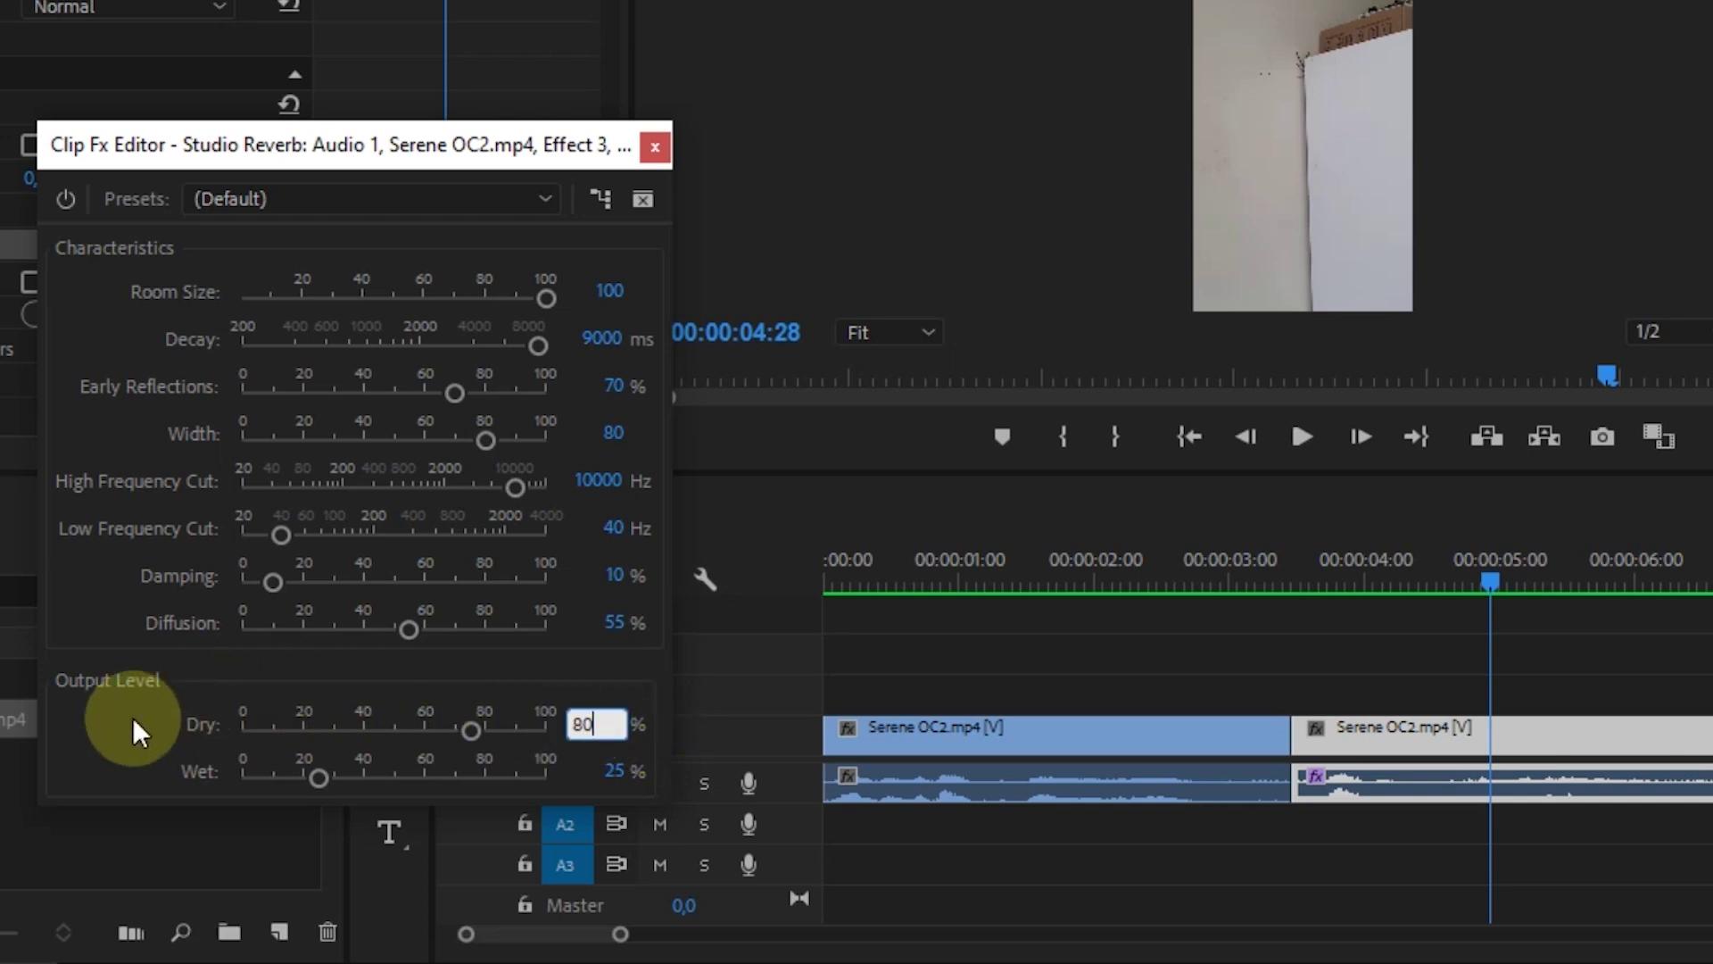
pyautogui.click(118, 734)
pyautogui.click(616, 769)
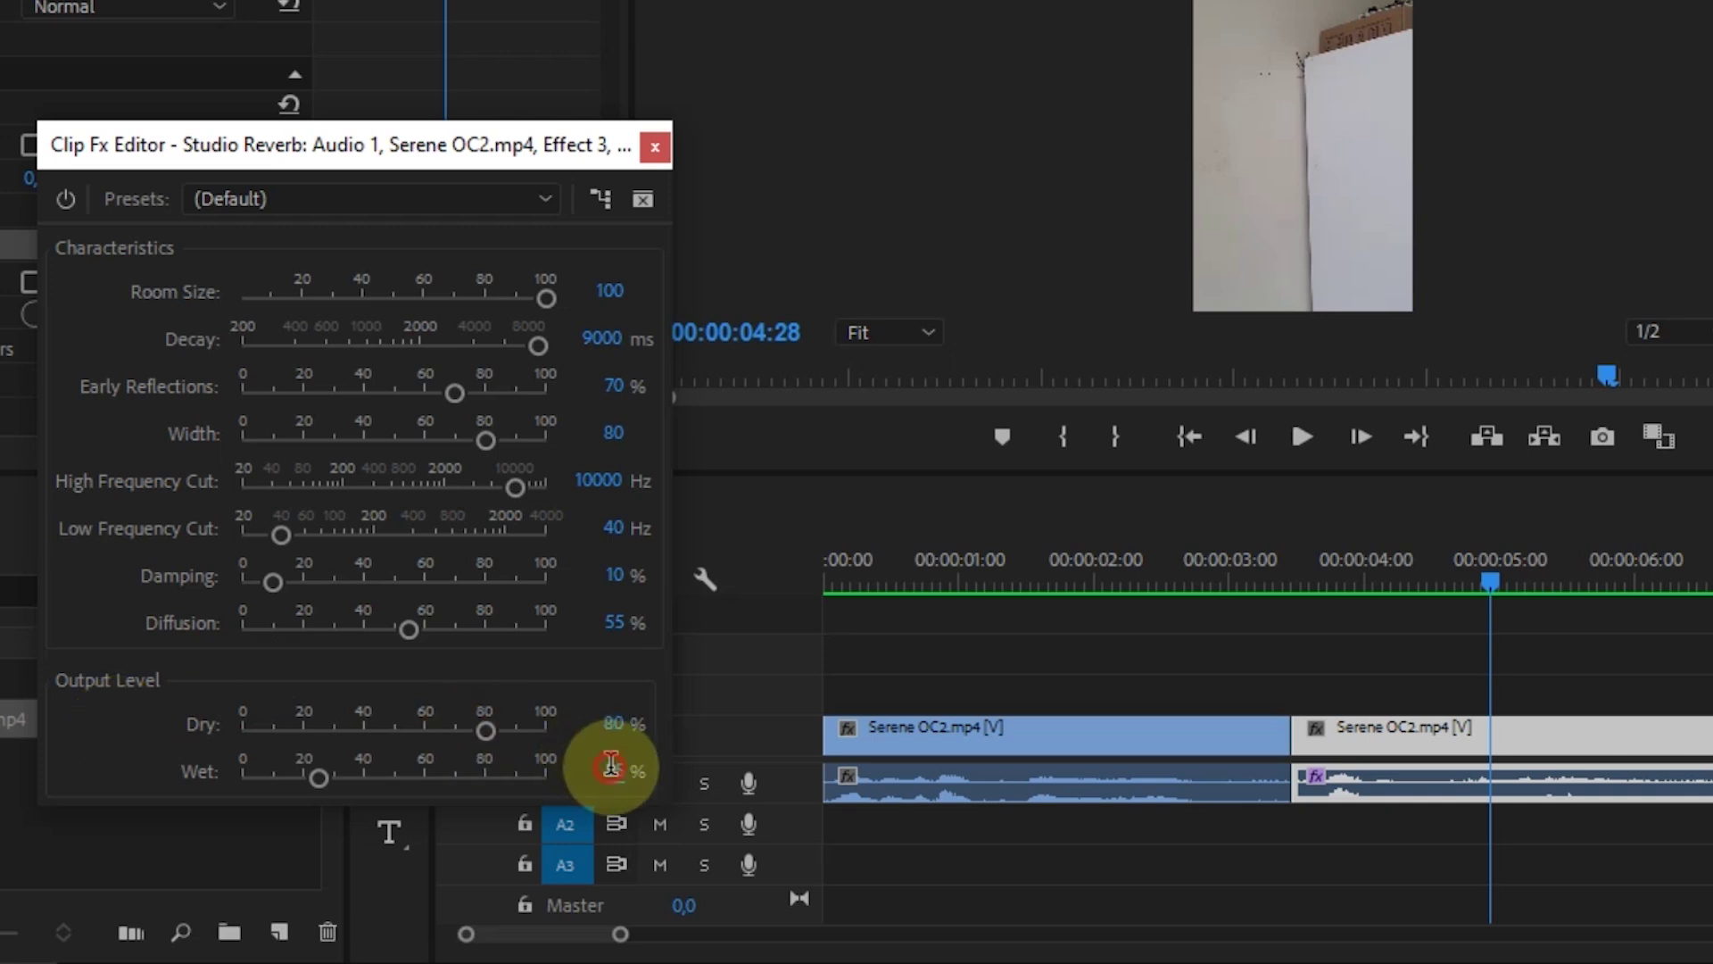
pyautogui.write('50')
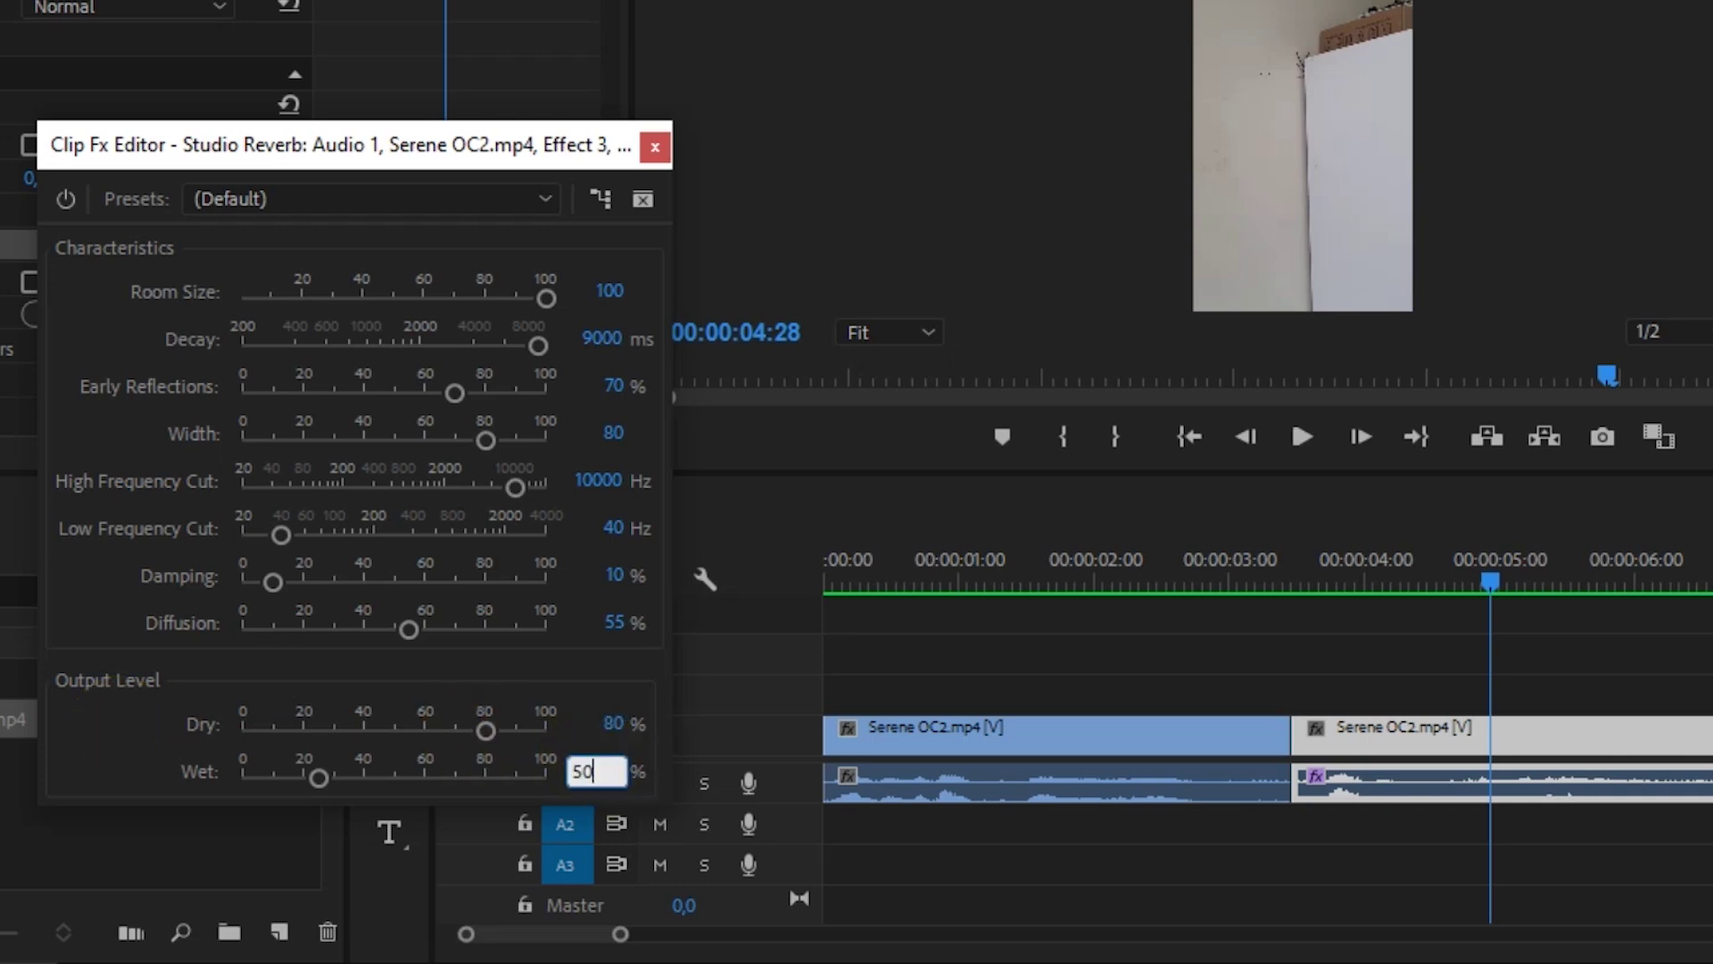
pyautogui.click(142, 744)
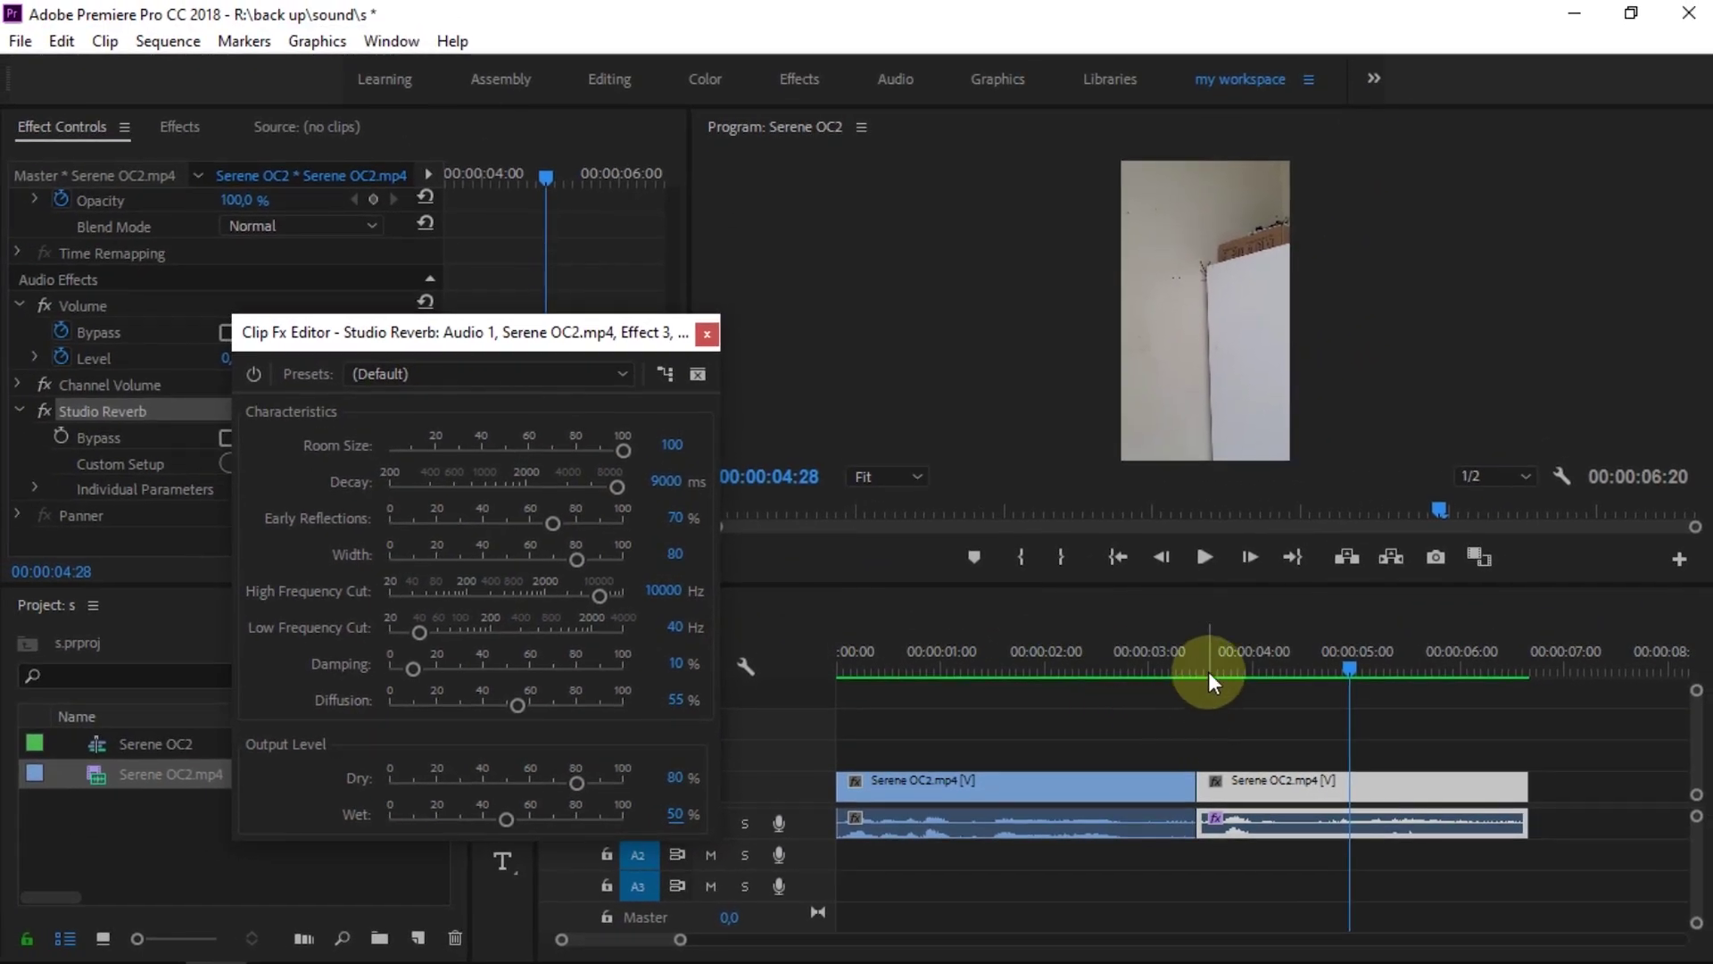
# Rewind to 00:00:00:00 and play the sequence through to hear the customised reverb.
pyautogui.moveTo(1208, 671); pyautogui.dragTo(800, 664)
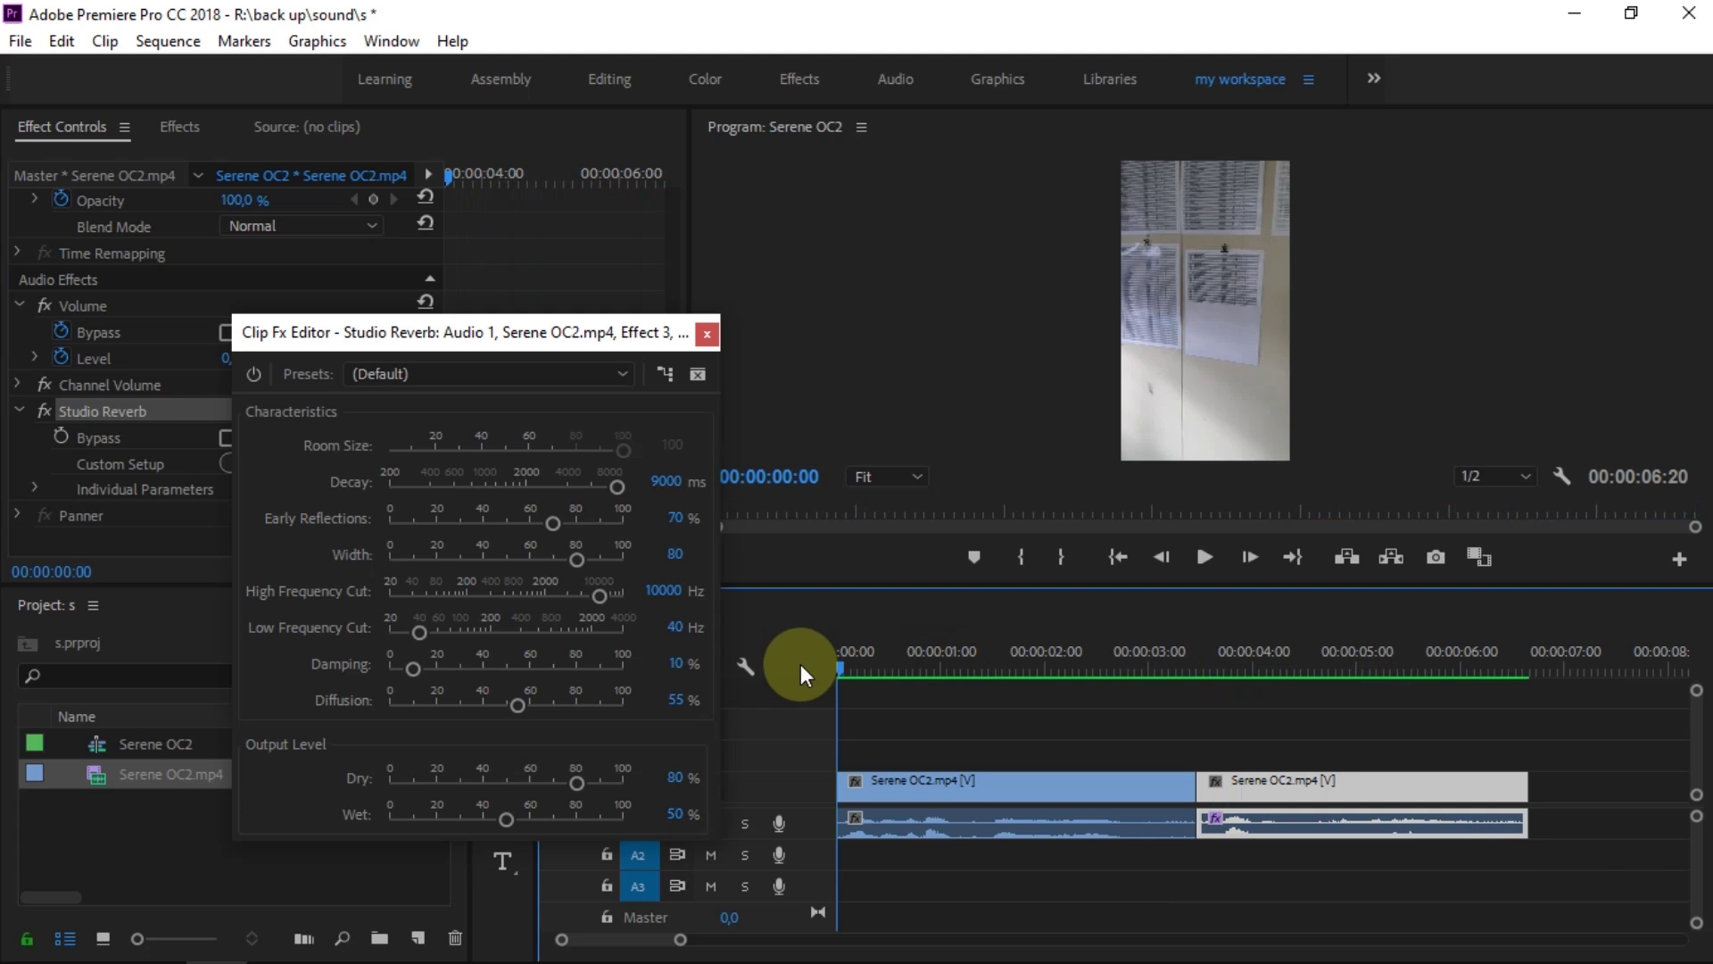
pyautogui.press('space')
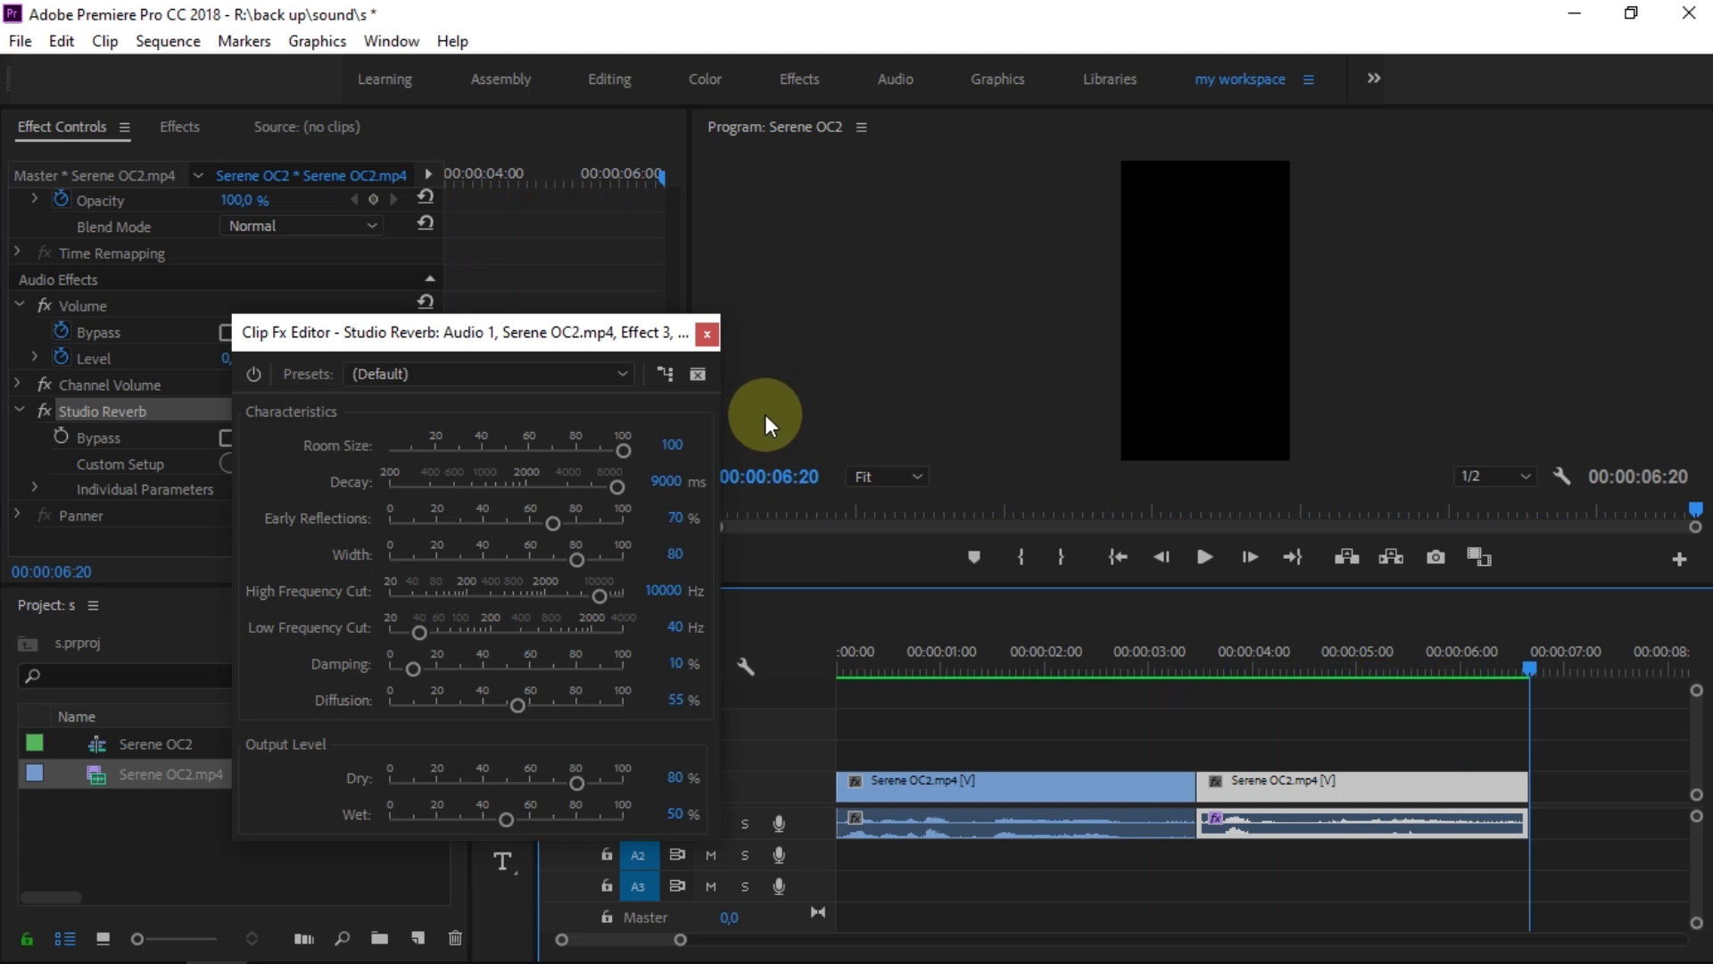
# Close the Clip Fx Editor, enlarge track A1 and zoom the timeline onto the second clip.
pyautogui.click(708, 334)
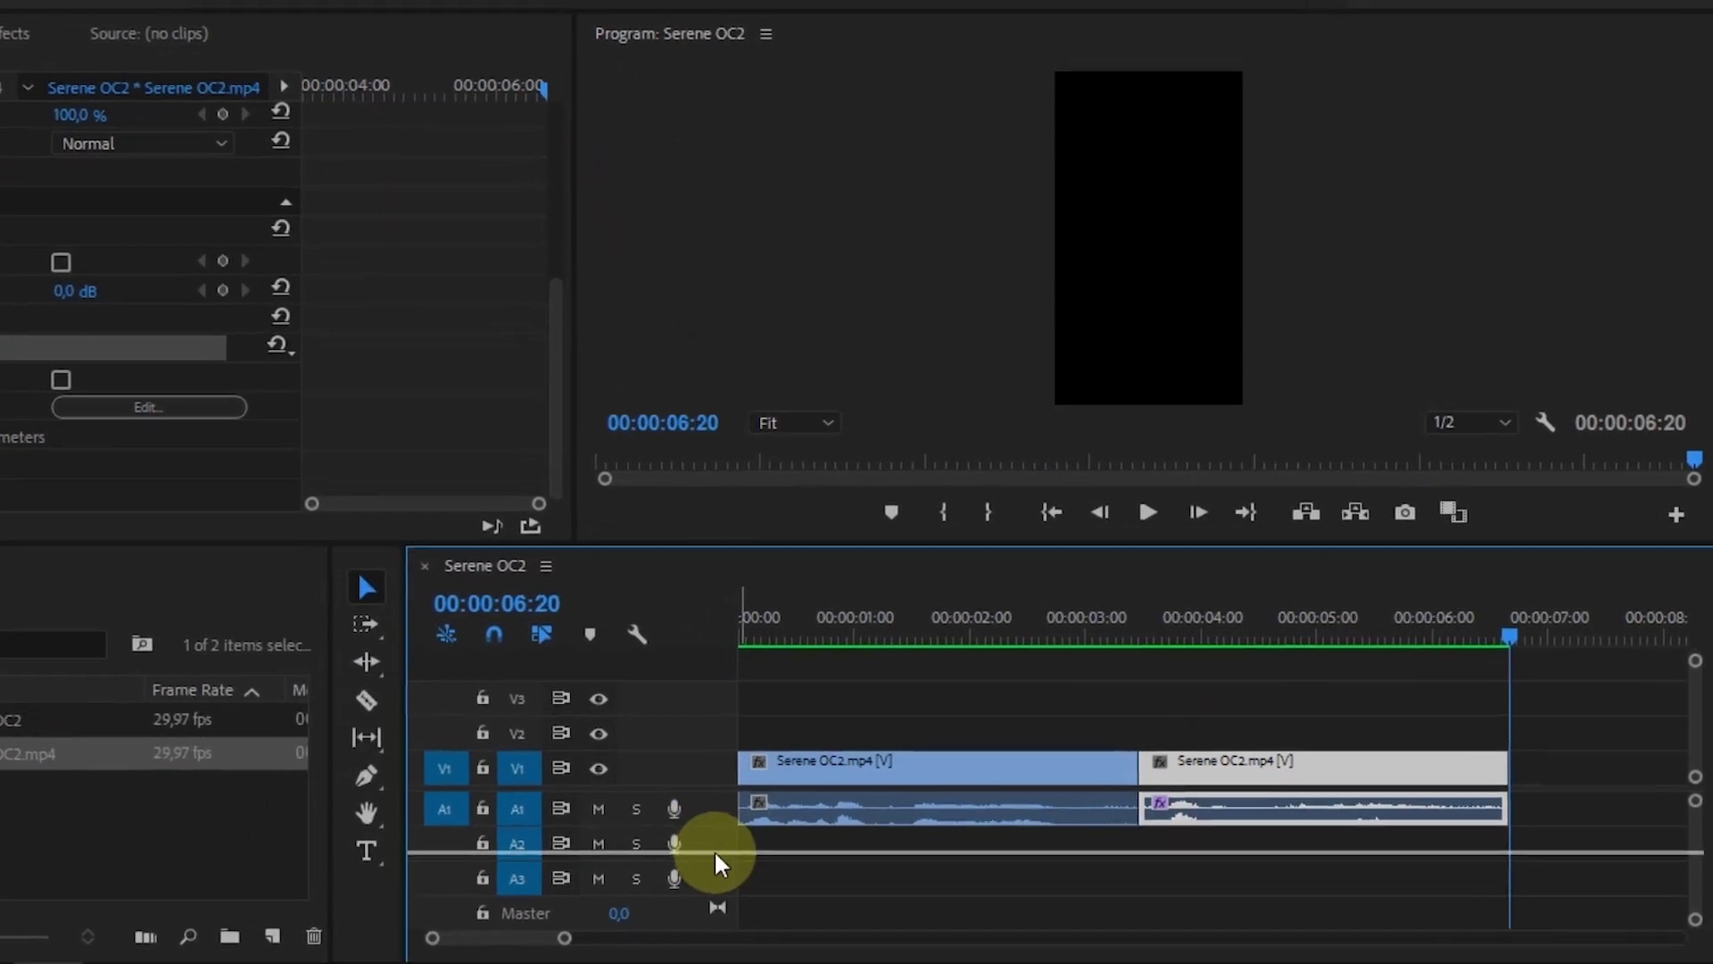
pyautogui.moveTo(700, 849); pyautogui.dragTo(702, 865)
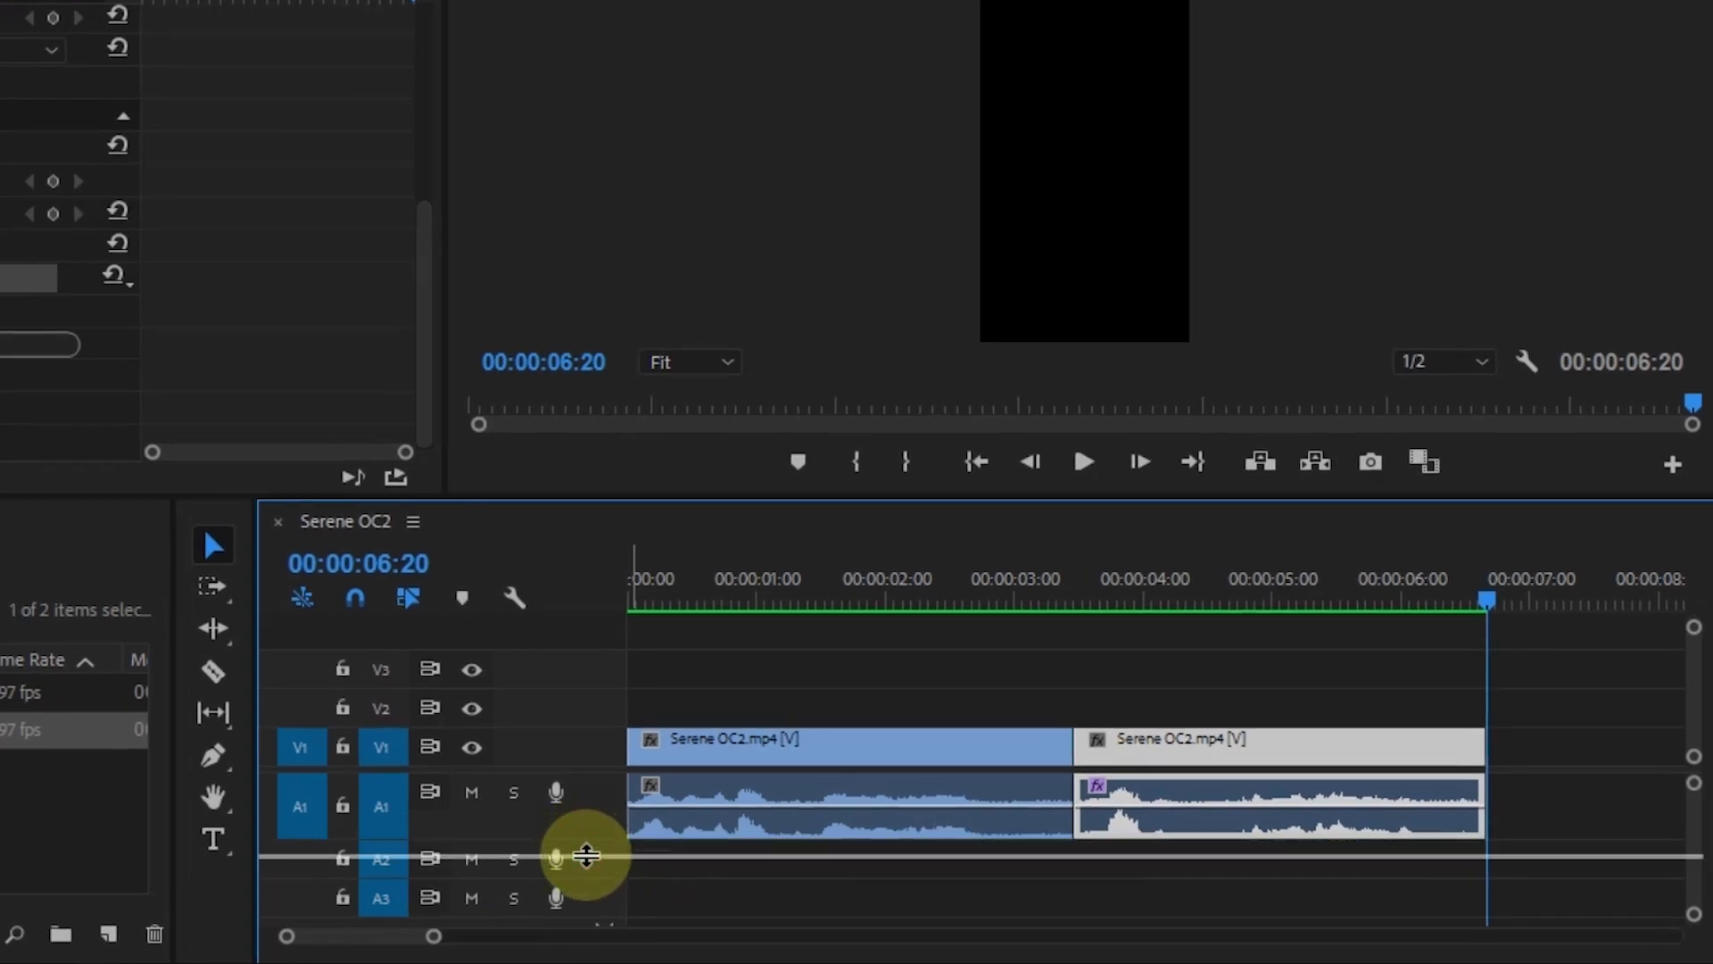
pyautogui.moveTo(587, 856); pyautogui.dragTo(587, 856)
pyautogui.moveTo(287, 934); pyautogui.dragTo(294, 941)
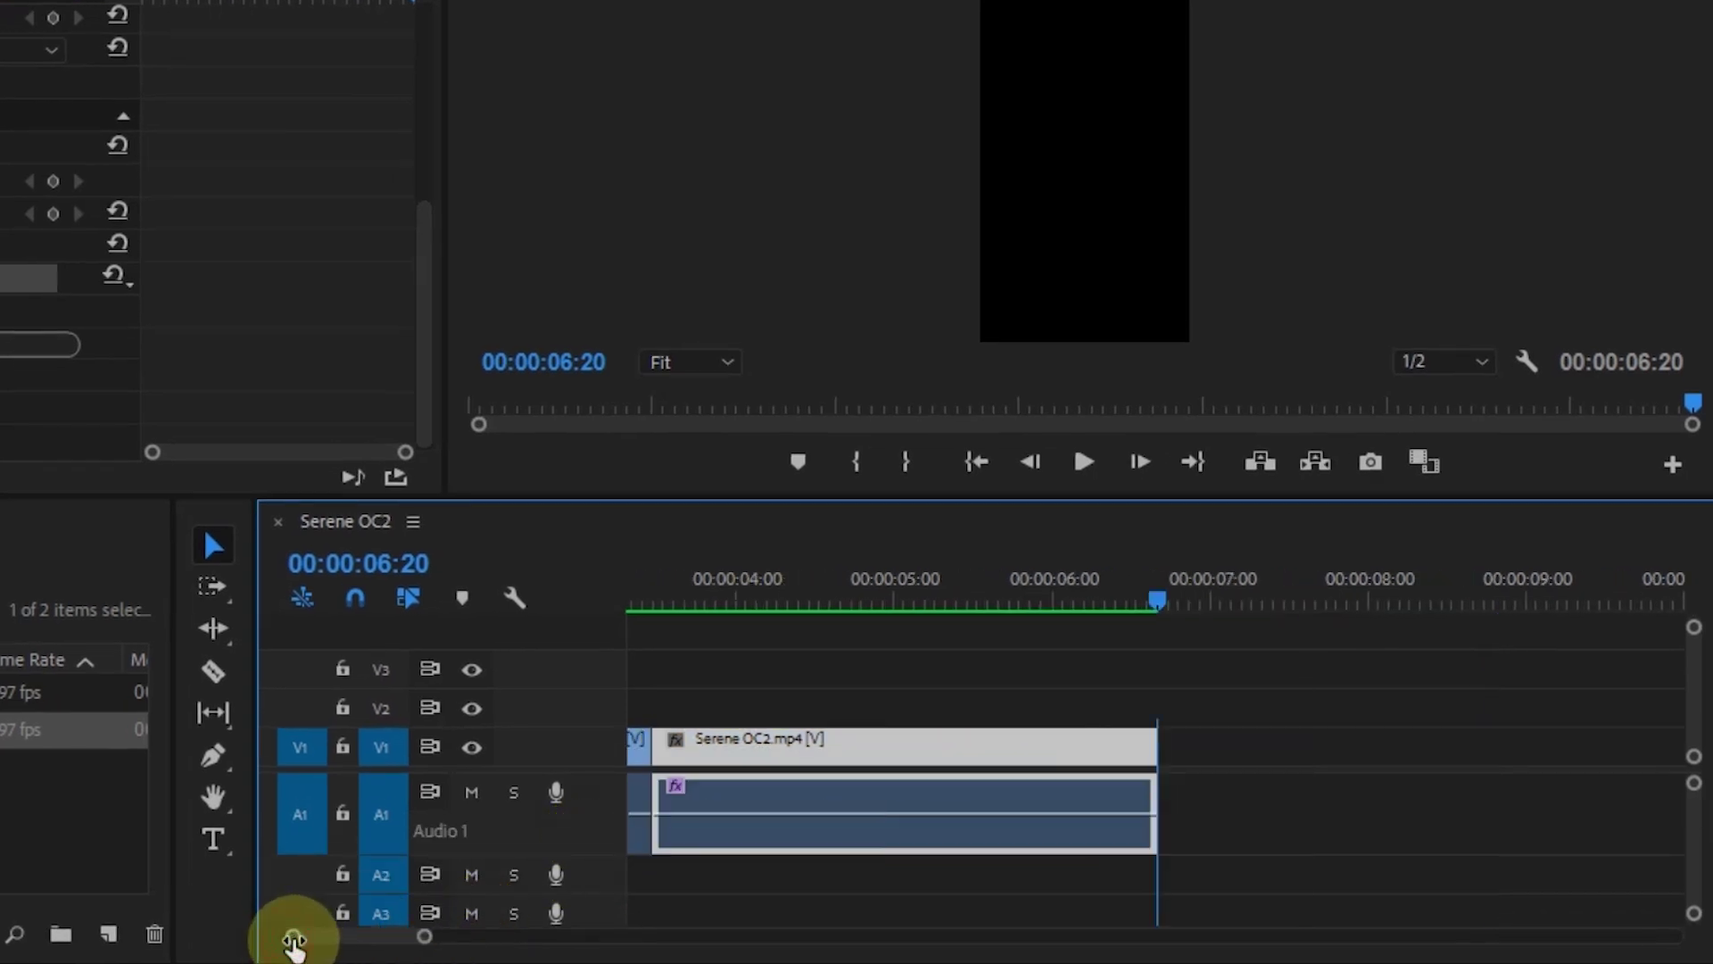
pyautogui.click(659, 596)
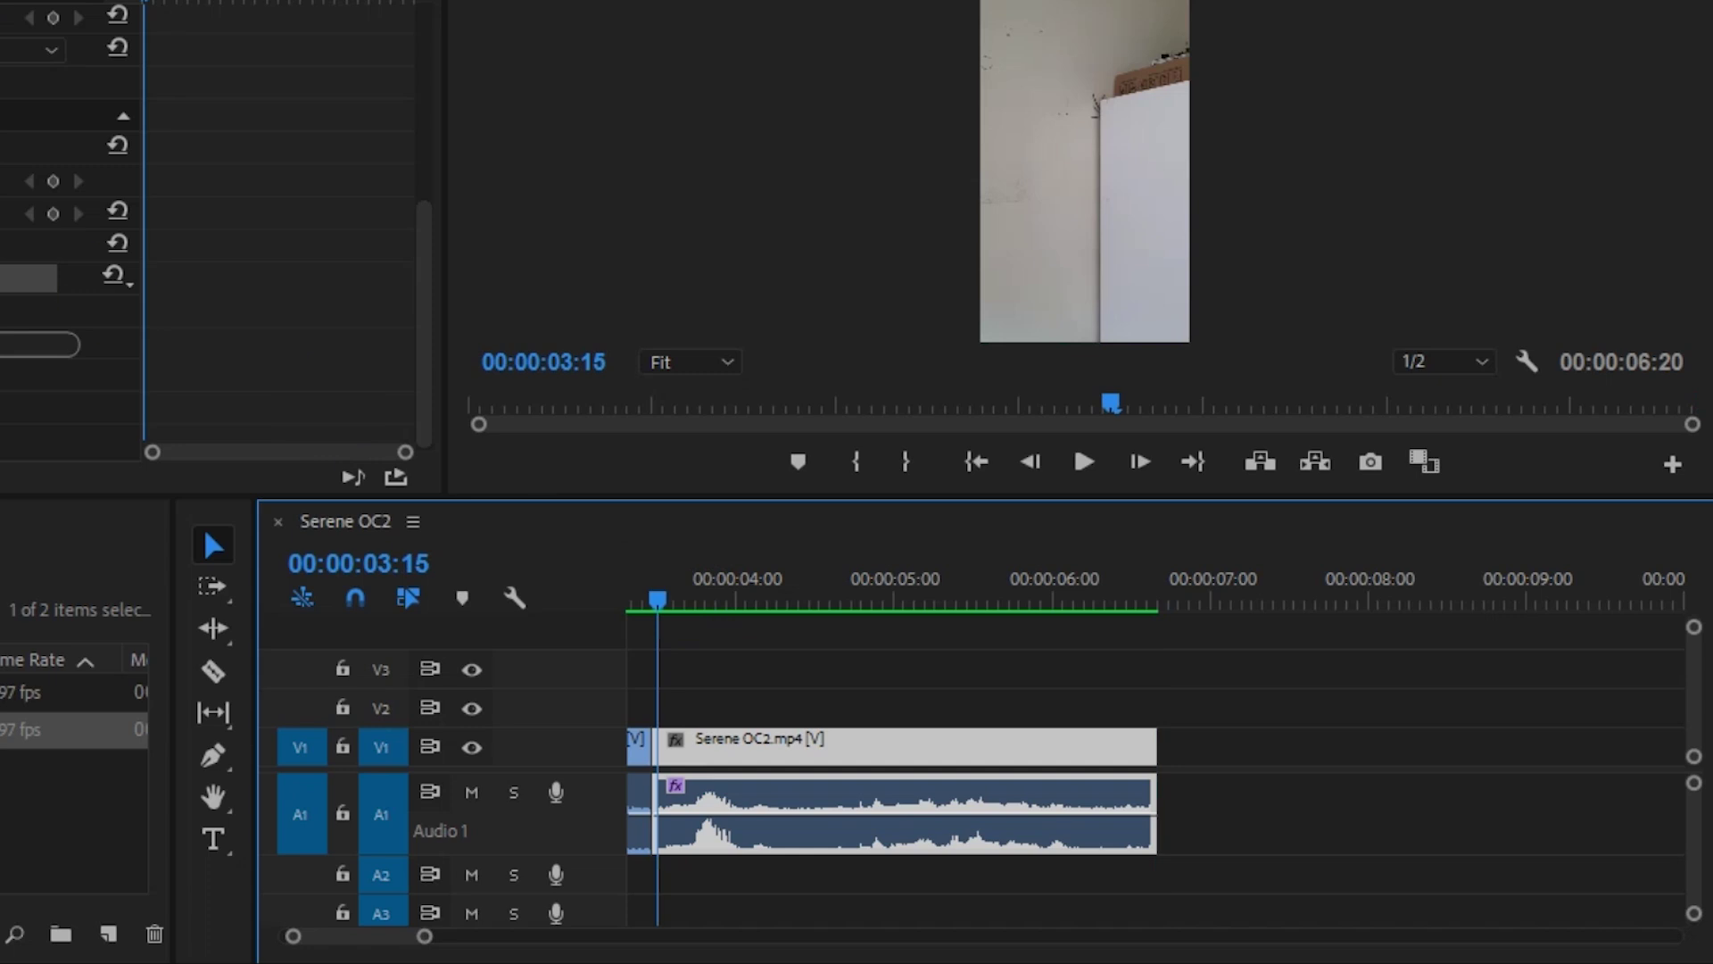
# Add 2.18 dB volume keyframes at 3:14 and 6:01, fading to -10.05 dB at the end.
pyautogui.click(212, 756)
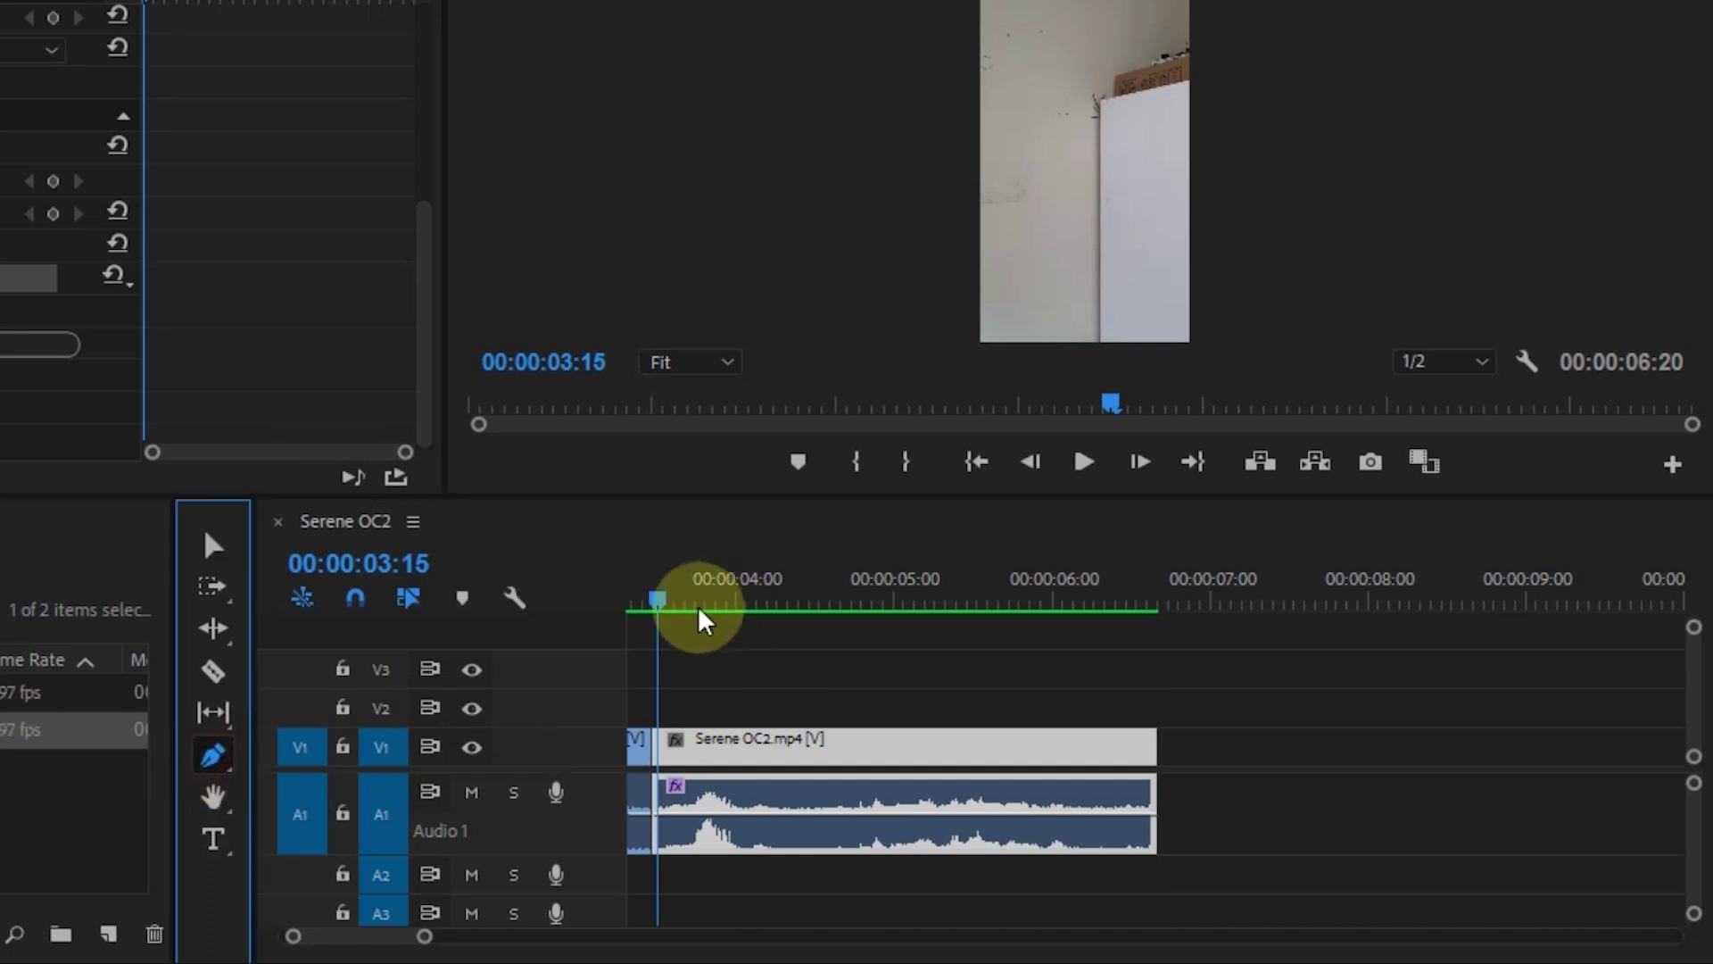
pyautogui.click(652, 604)
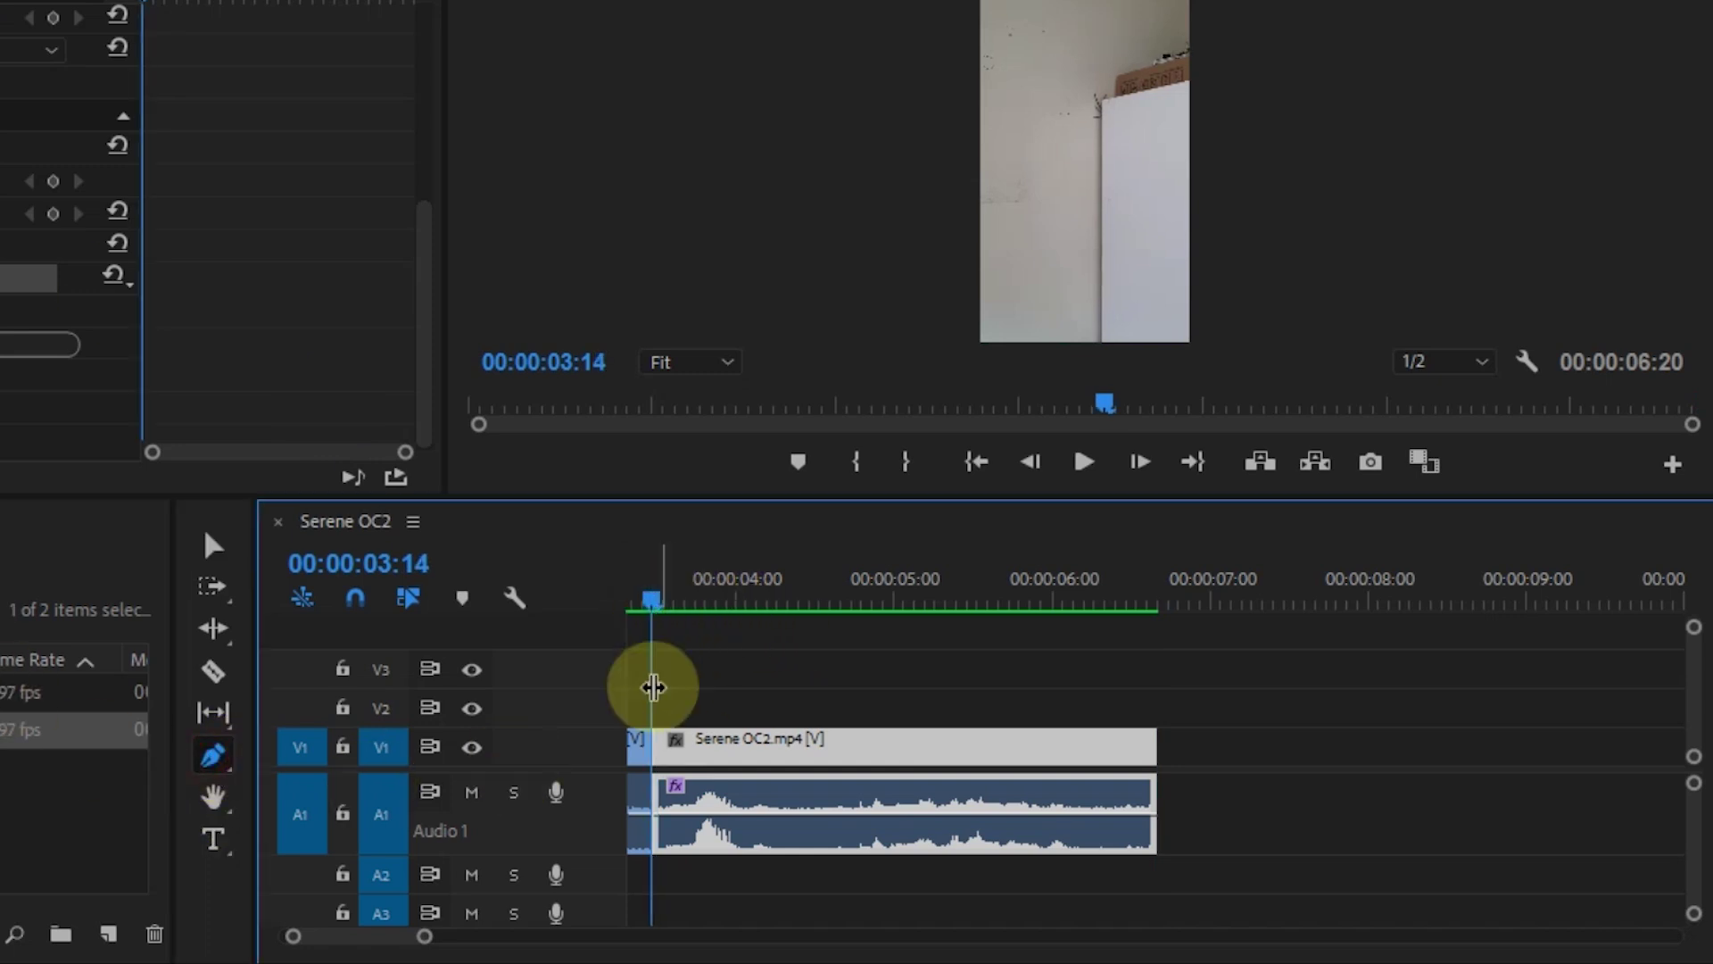
pyautogui.click(658, 814)
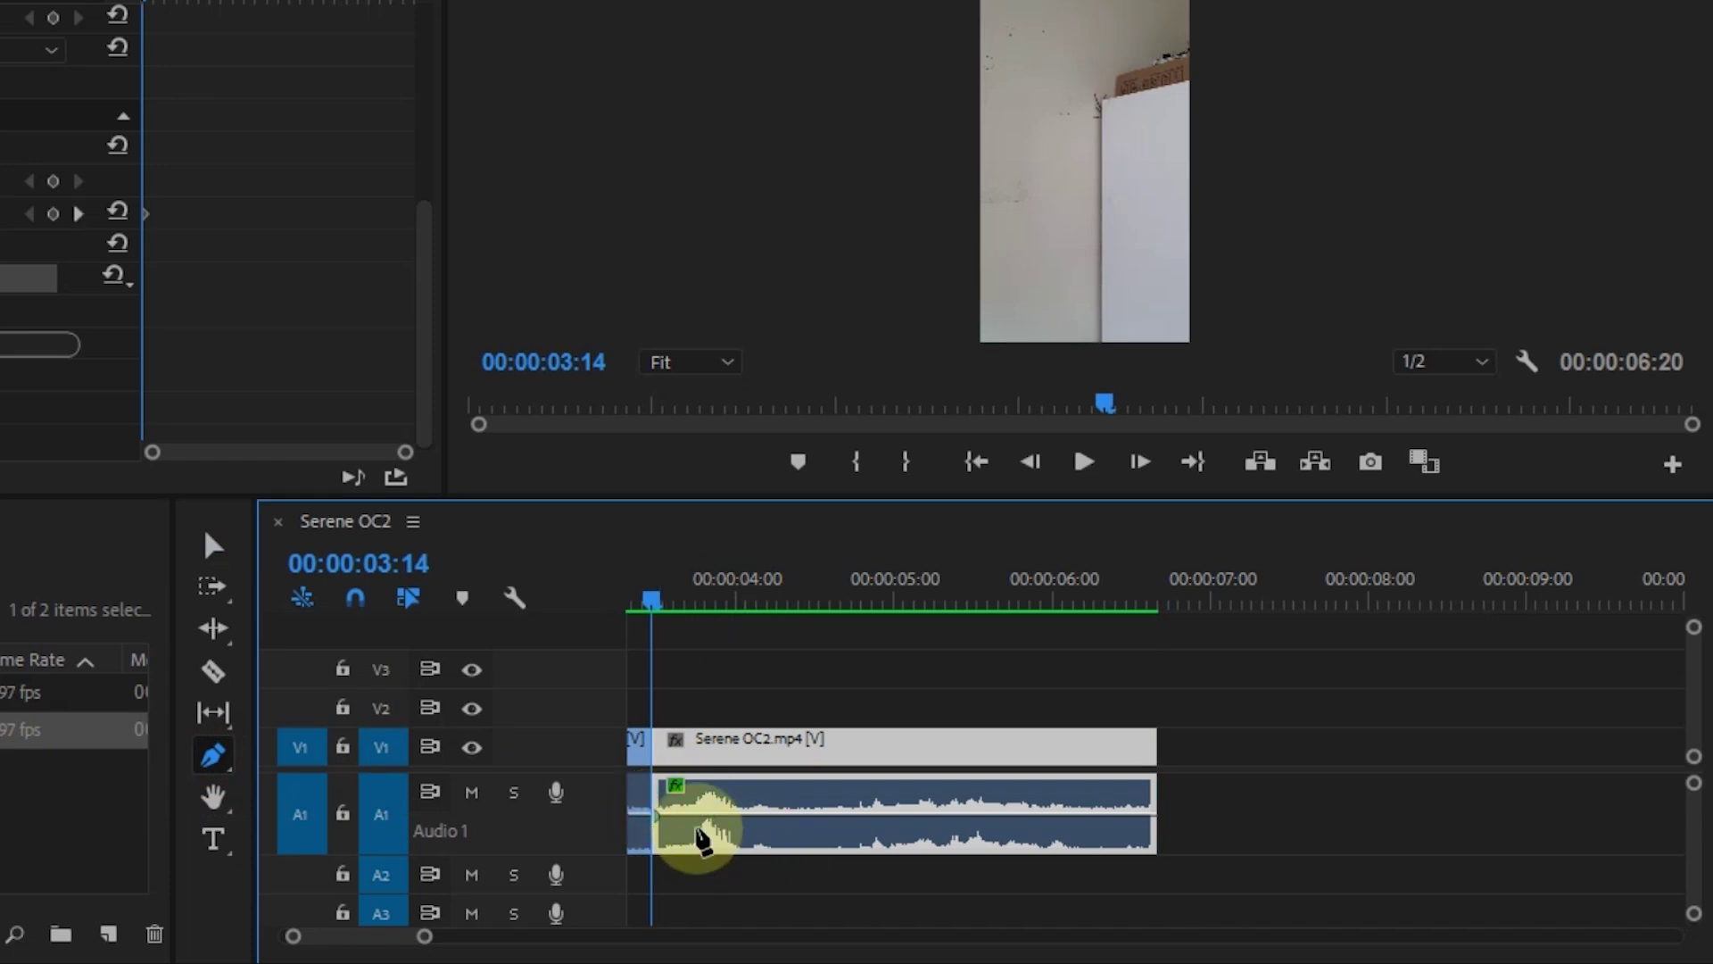
pyautogui.moveTo(678, 817); pyautogui.dragTo(683, 809)
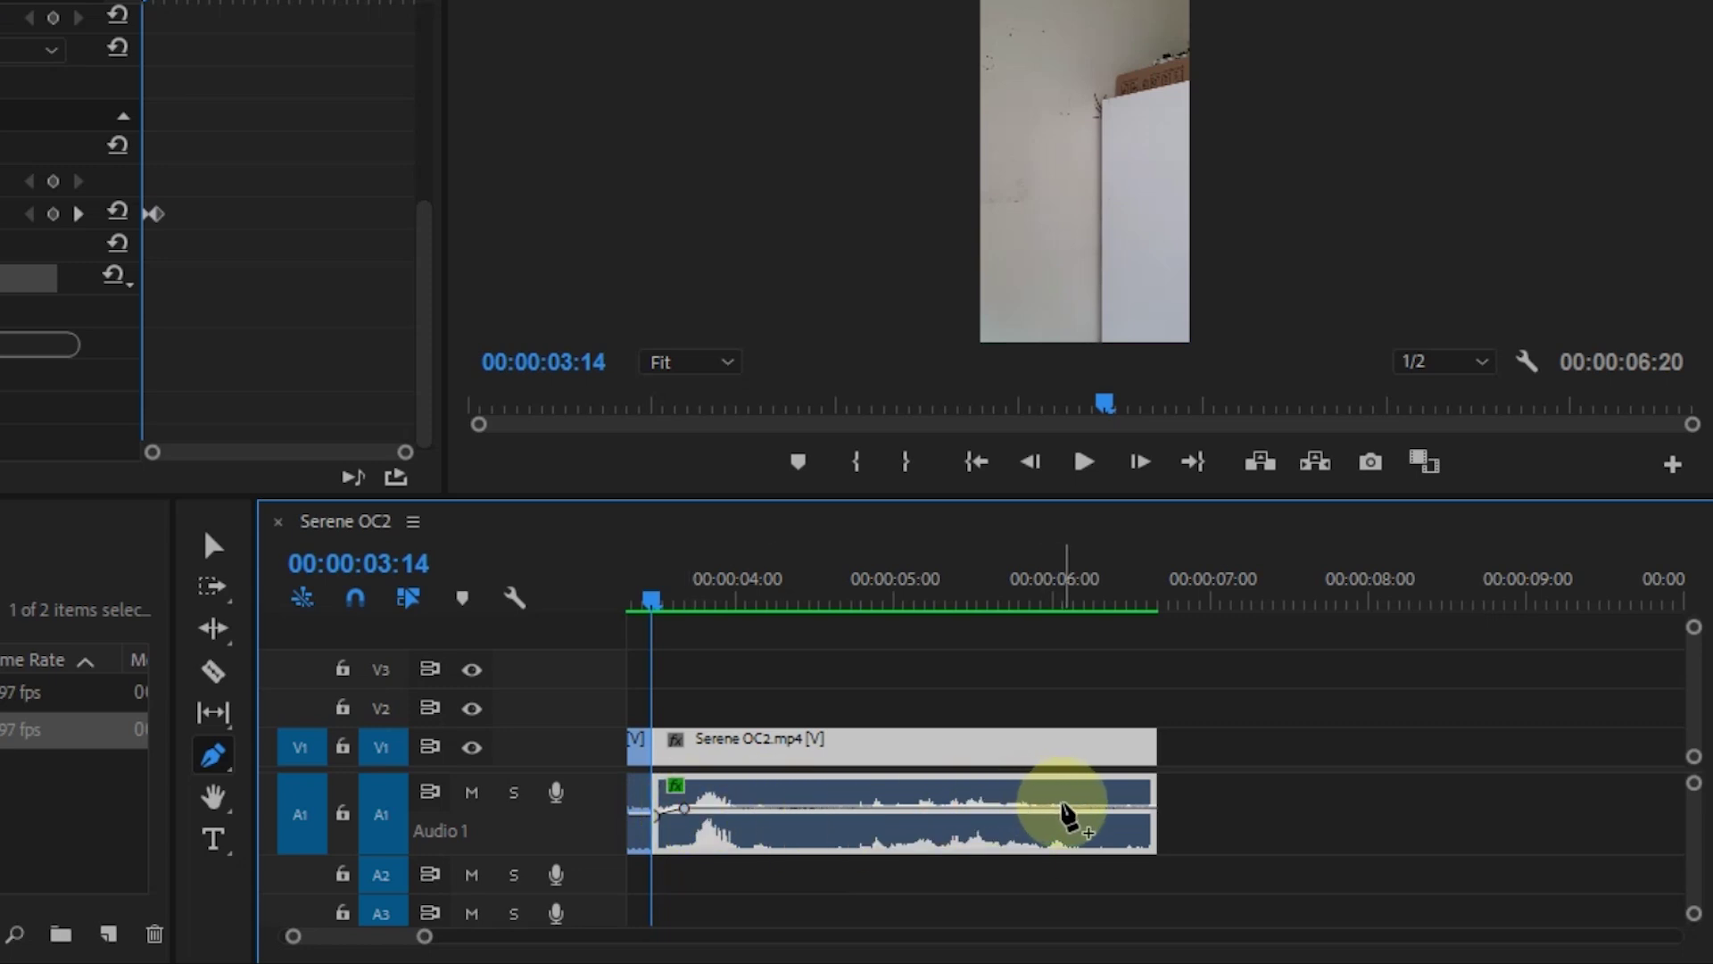
pyautogui.click(1061, 805)
pyautogui.moveTo(1146, 807); pyautogui.dragTo(1153, 832)
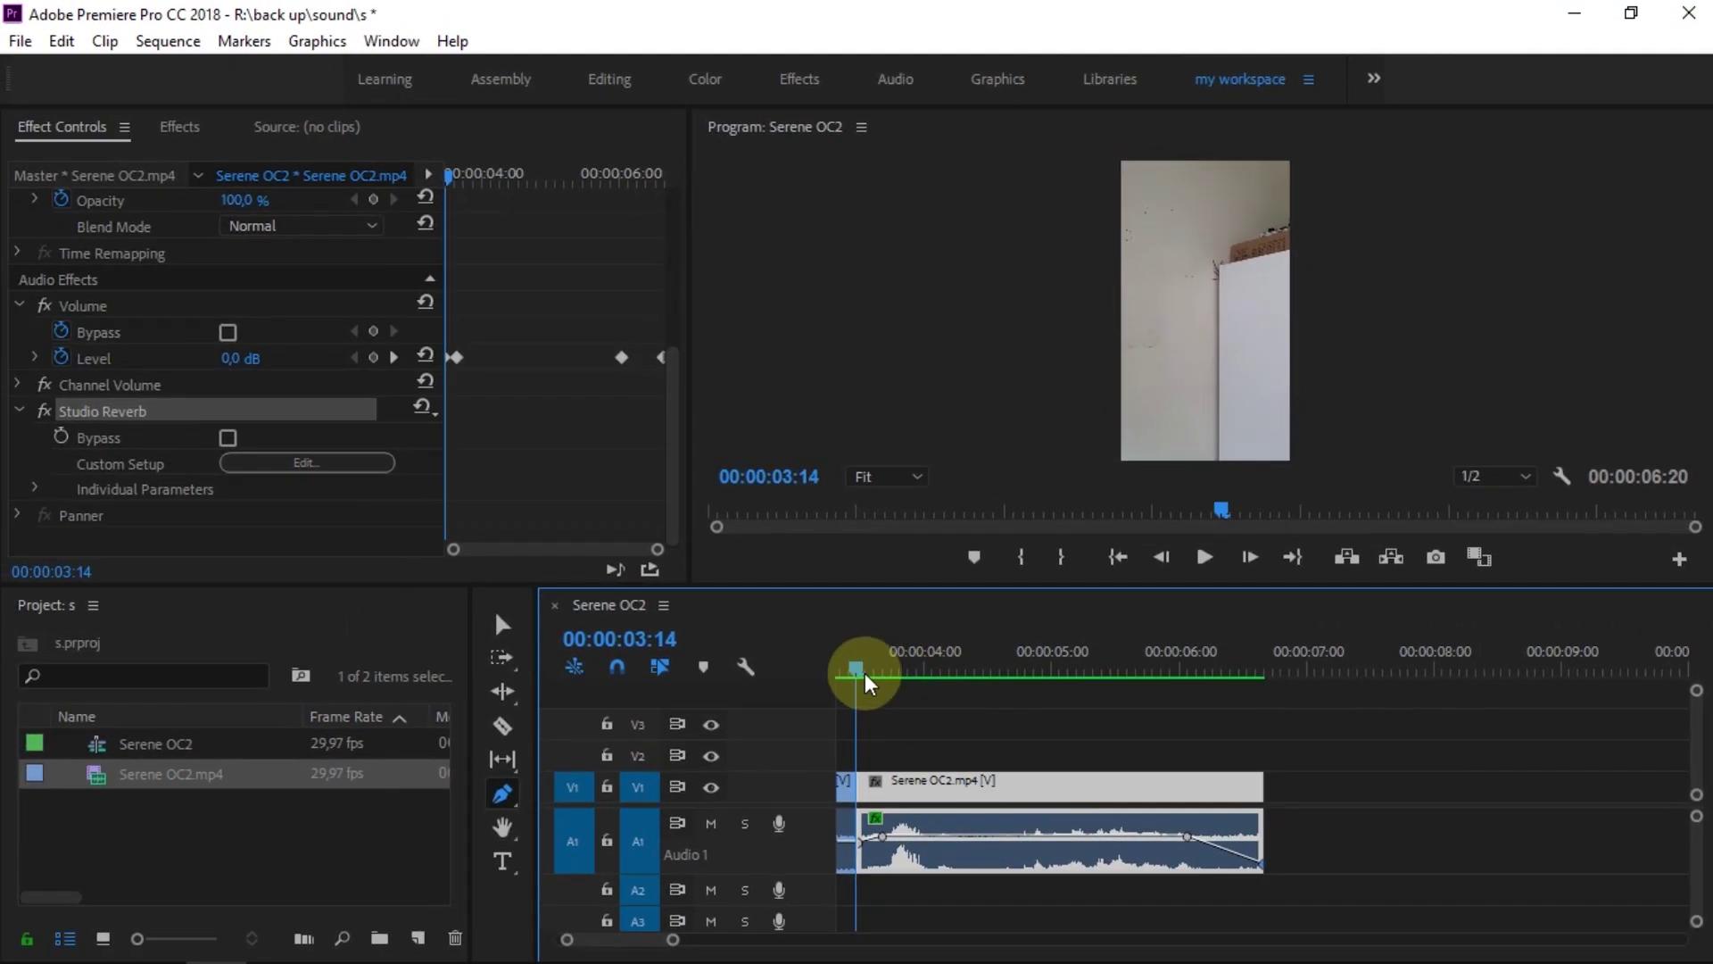